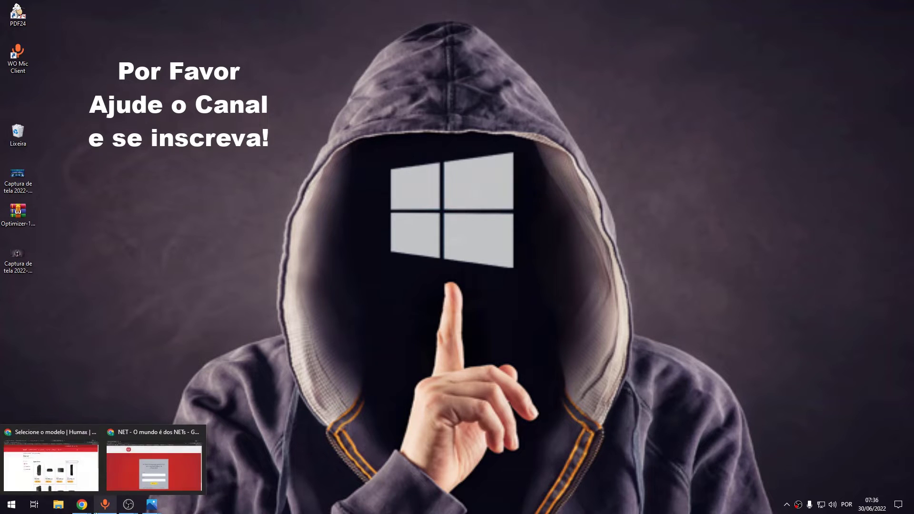
Step: Bring the Photos window with the router back-panel picture to the front
mouse_move(81, 505)
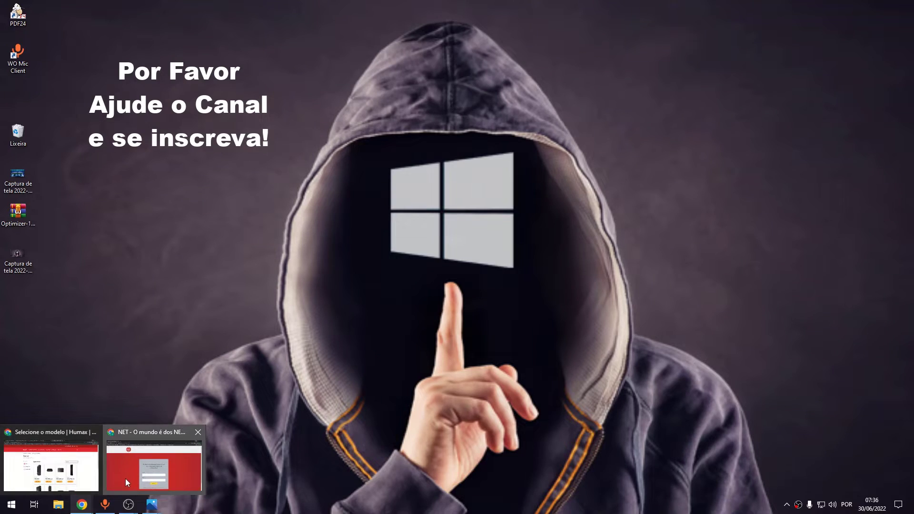
click(125, 479)
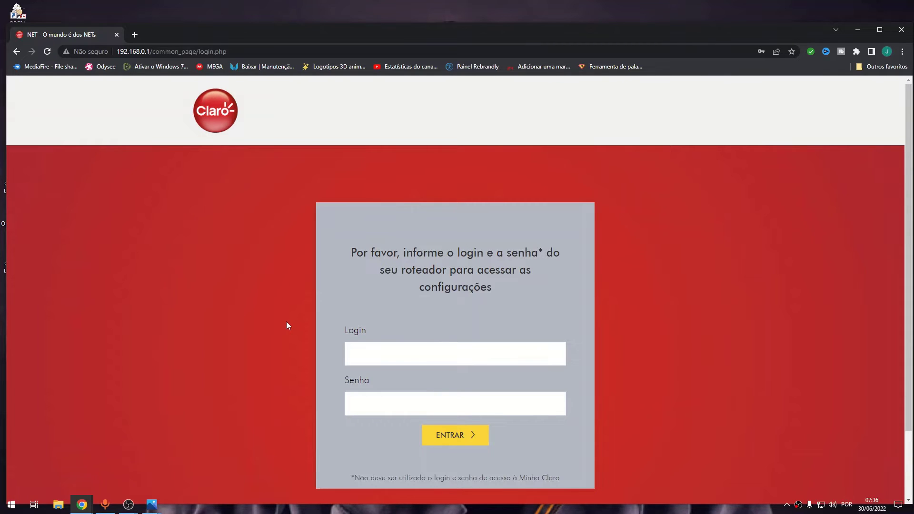
mouse_move(152, 505)
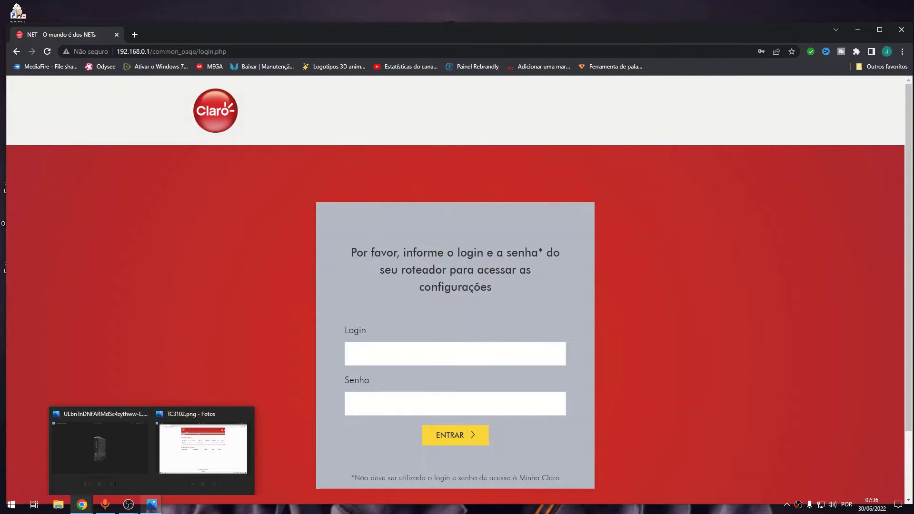
click(131, 453)
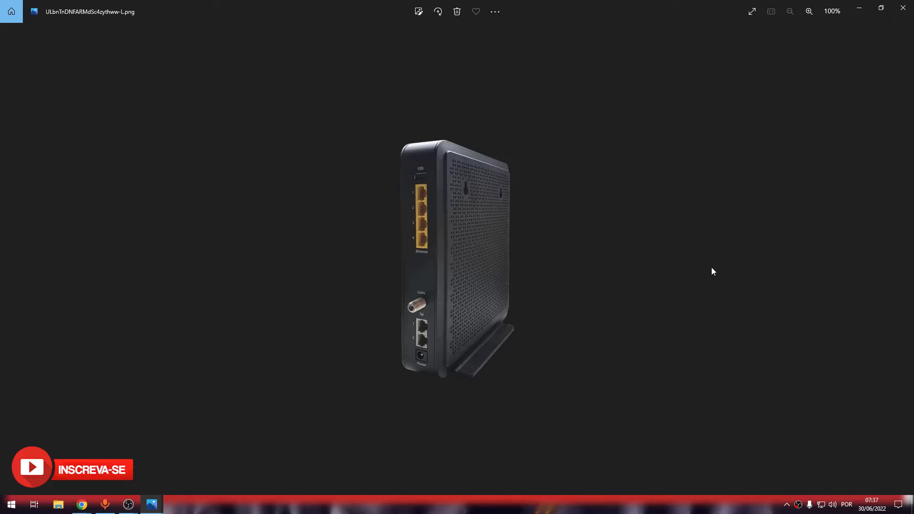
Step: Minimize the Photos viewer showing the router picture
click(864, 6)
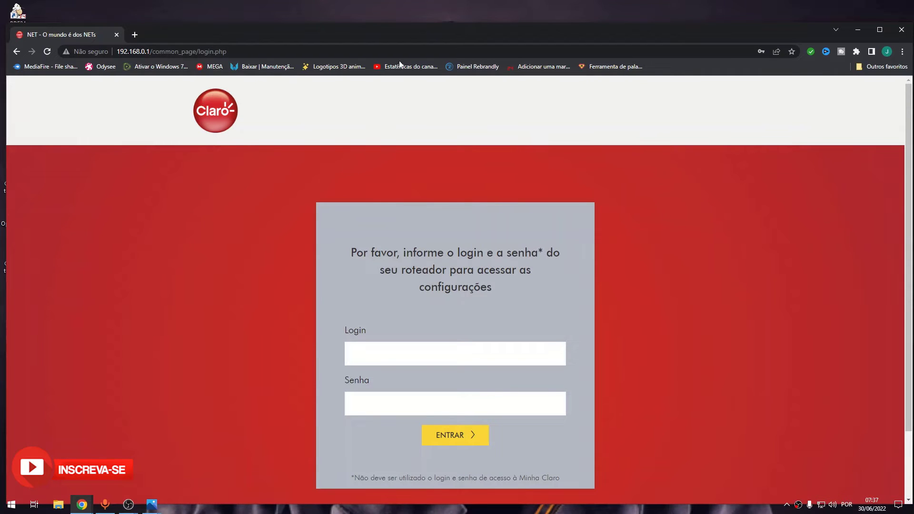
Step: Maximize Chrome and try logging in with one of the saved router credentials
click(880, 30)
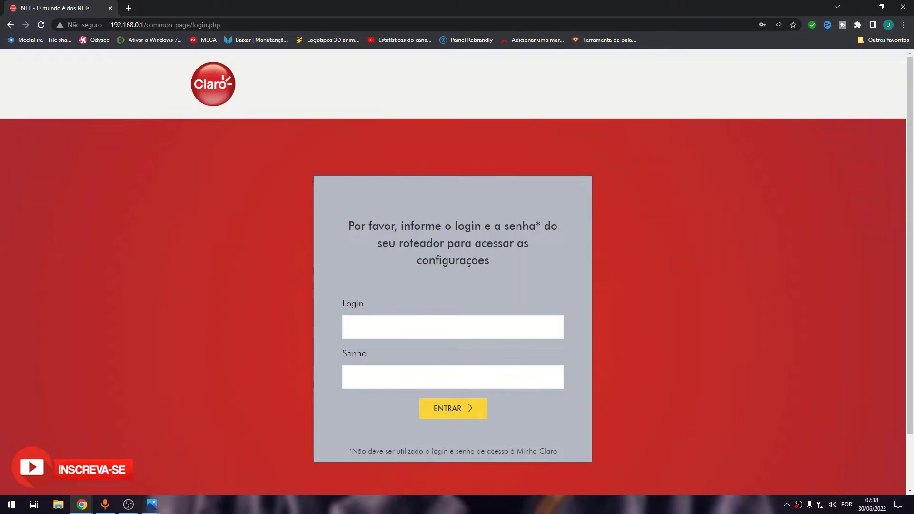
click(418, 329)
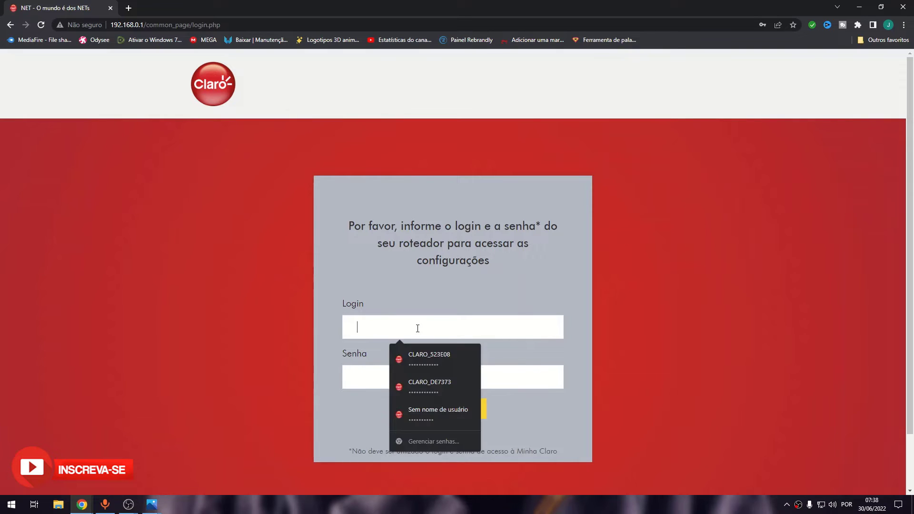
click(439, 383)
click(452, 408)
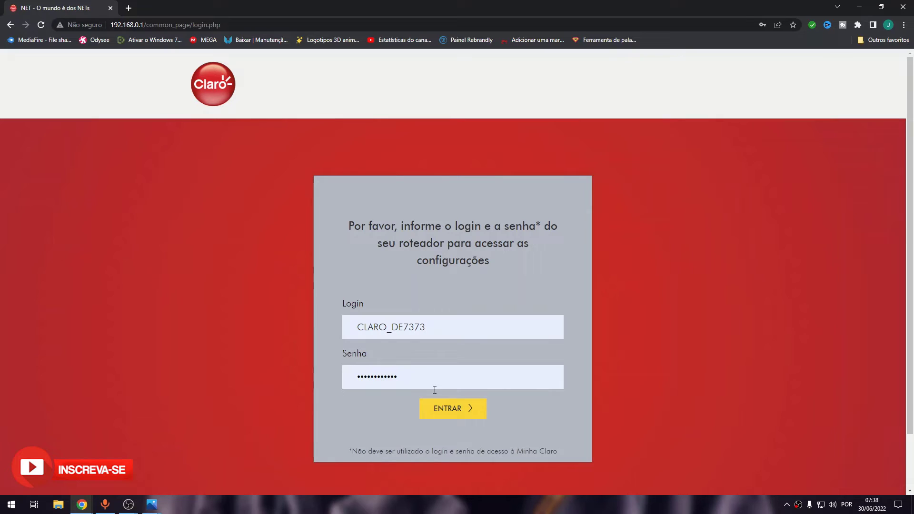
click(443, 409)
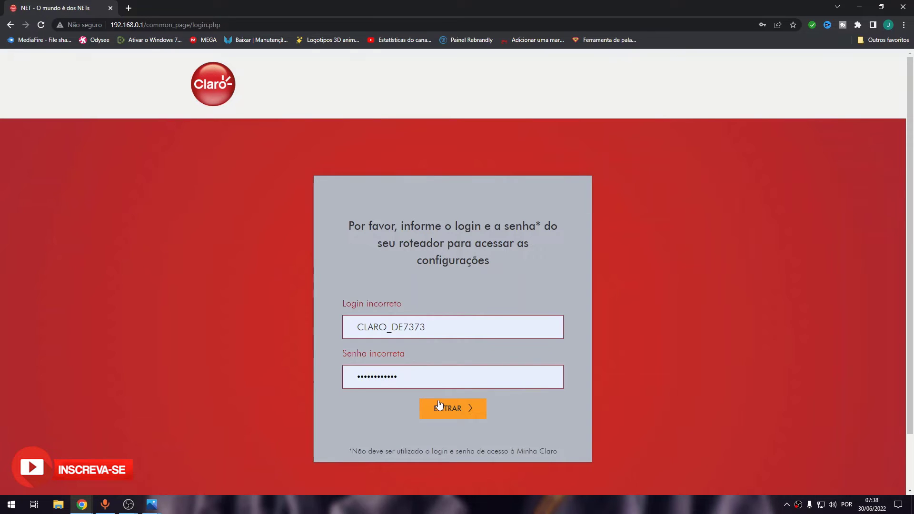
Step: After the login error, log in with the other saved router credential
click(448, 325)
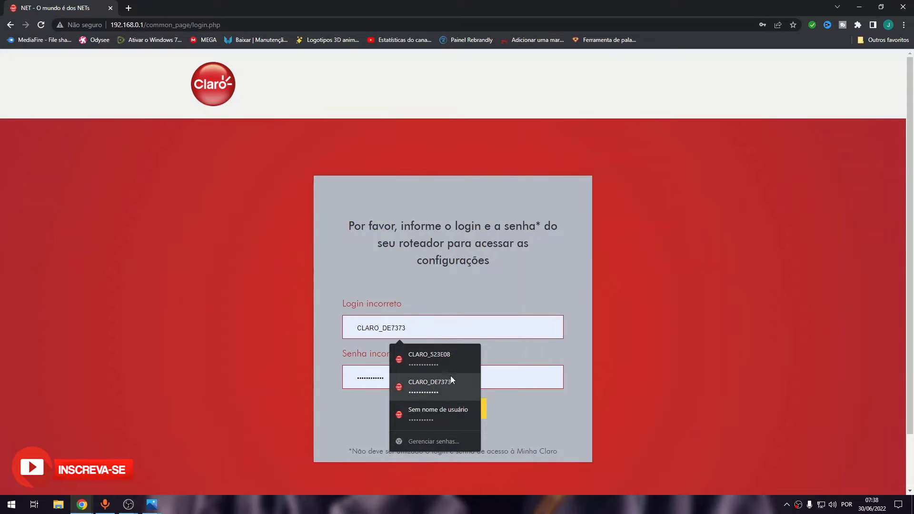
click(451, 363)
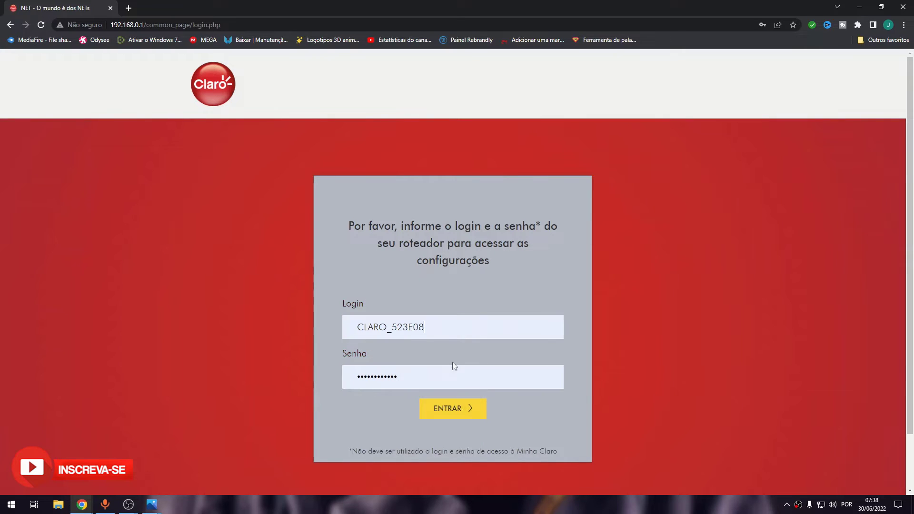
click(461, 407)
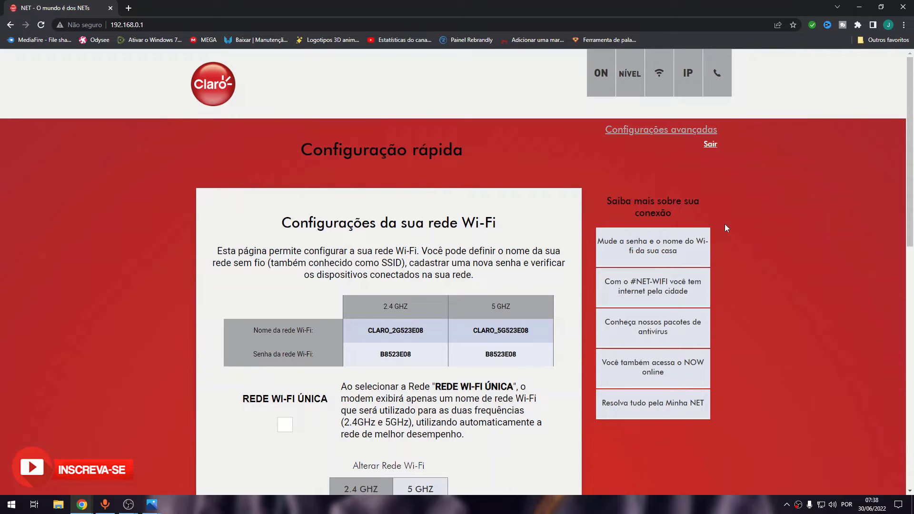
Step: Open 'Configurações avançadas' to view the Software status page with DOCSIS 3.1 and hardware 1.01
click(700, 261)
scroll(551, 237, up, 8)
click(635, 133)
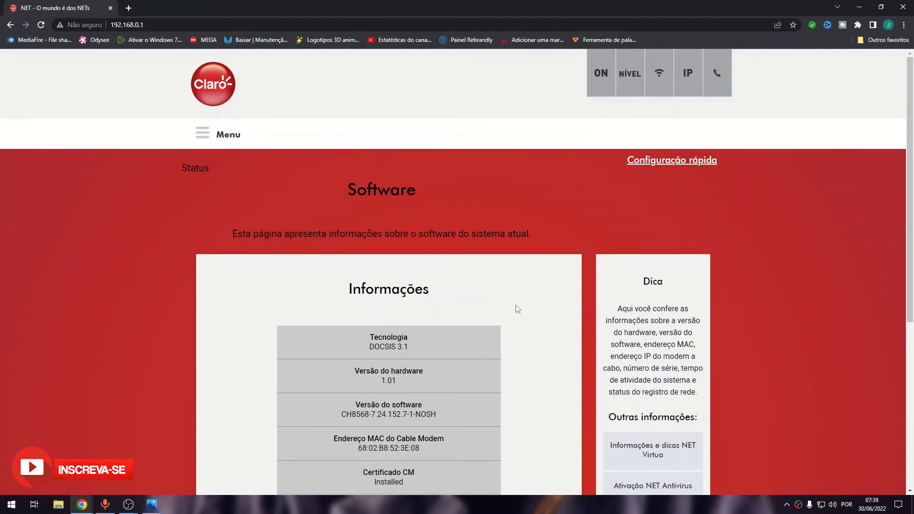
scroll(462, 361, down, 5)
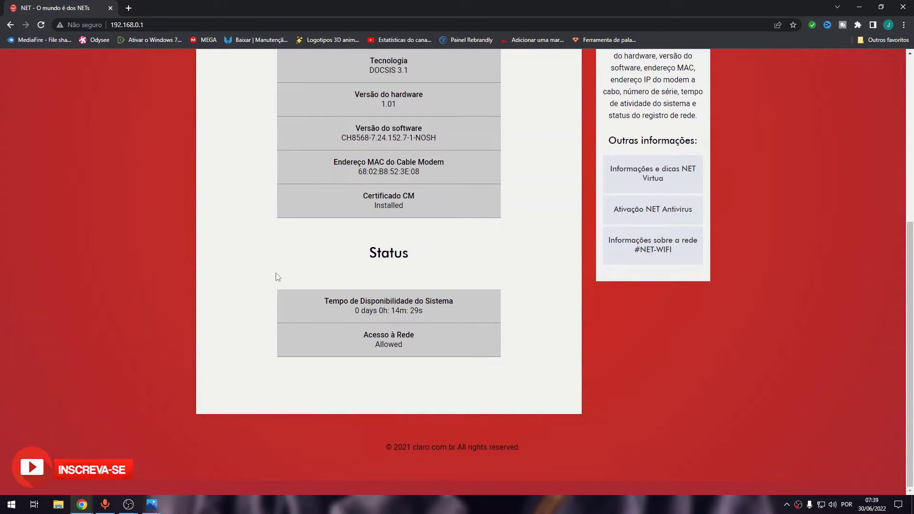
scroll(278, 278, up, 5)
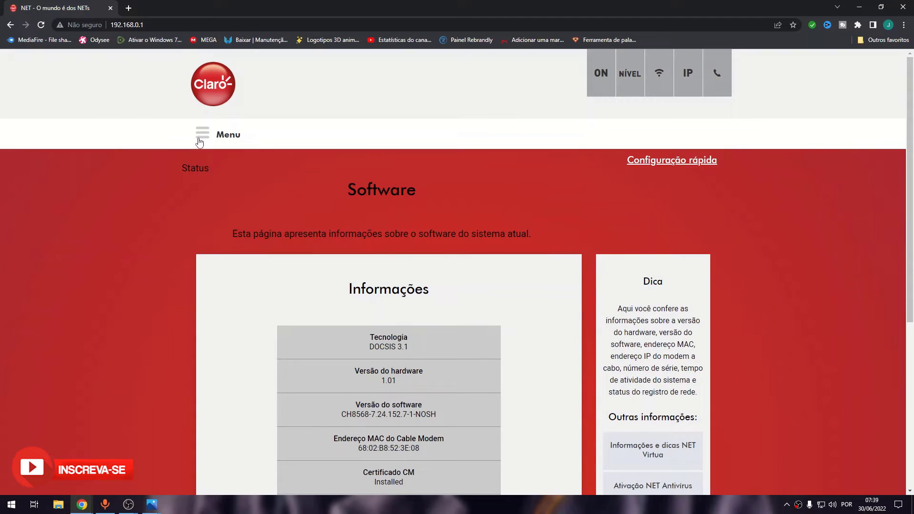
Step: Go to Rede > LAN/DHCP to see local address 192.168.0.1 and the DHCP server
click(202, 134)
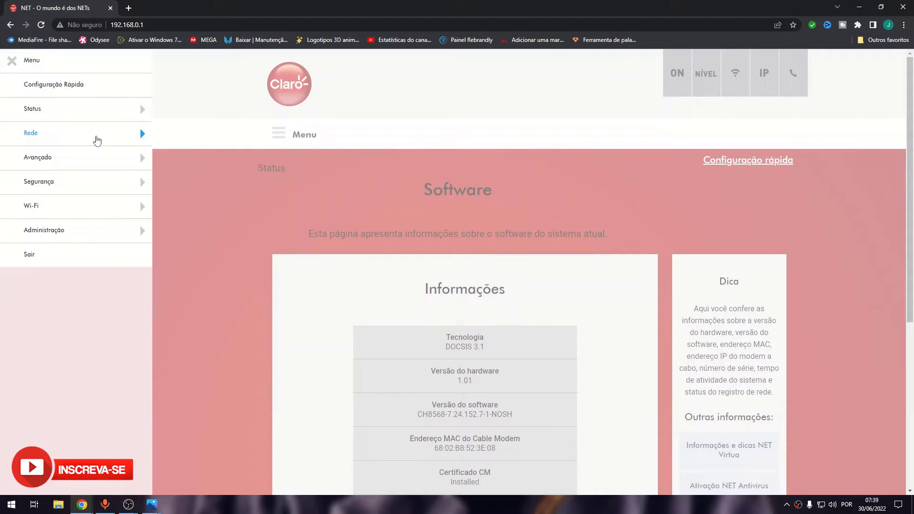
click(97, 140)
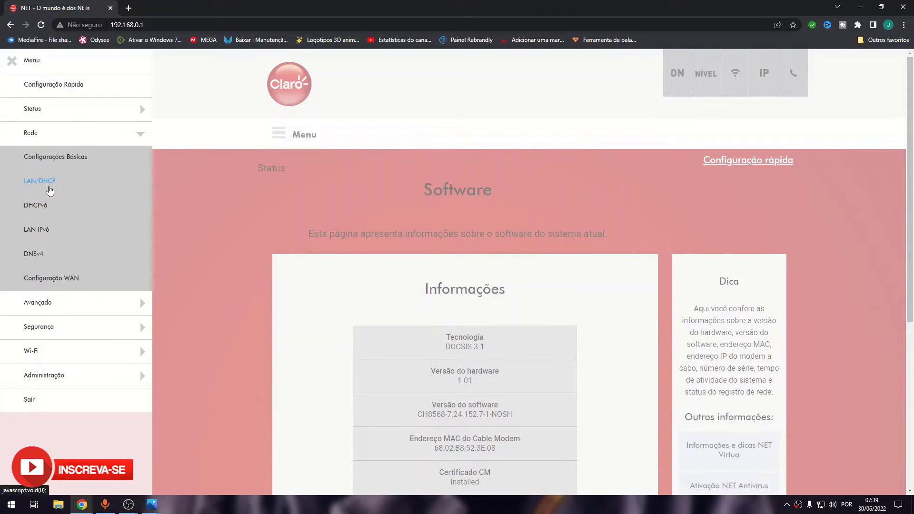
click(50, 191)
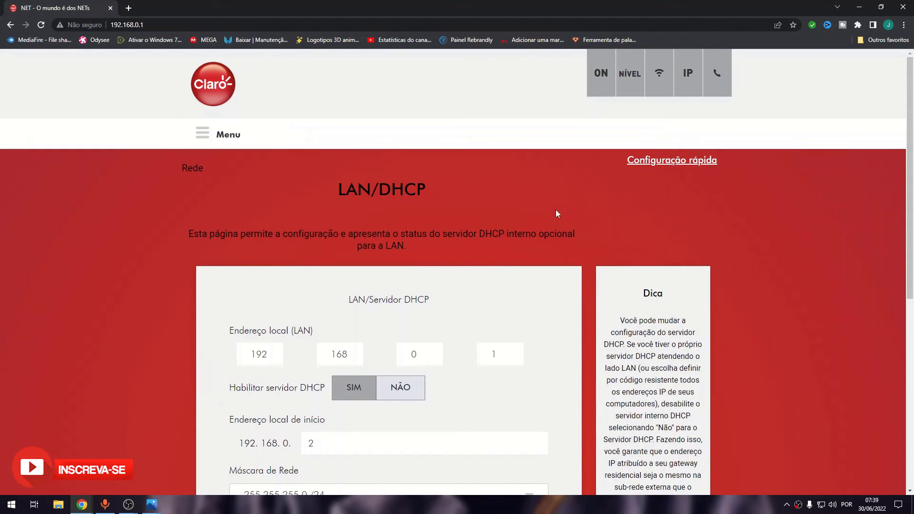
Step: Review the LAN/DHCP settings, then expand Rede in the navigation menu
scroll(562, 219, down, 7)
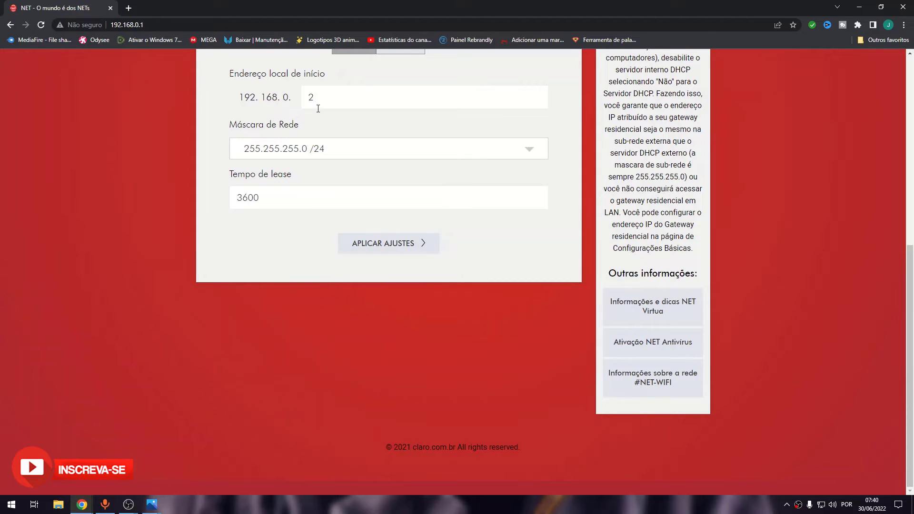
scroll(324, 119, up, 7)
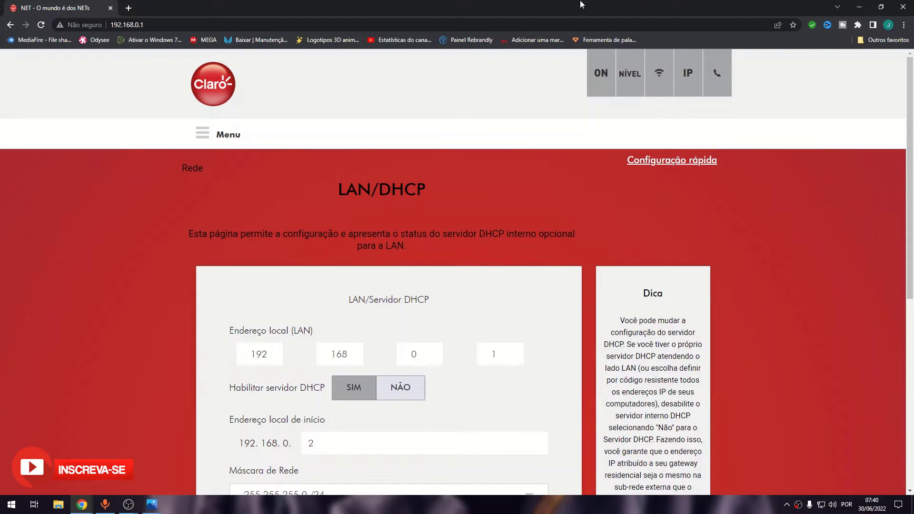
click(202, 135)
click(123, 135)
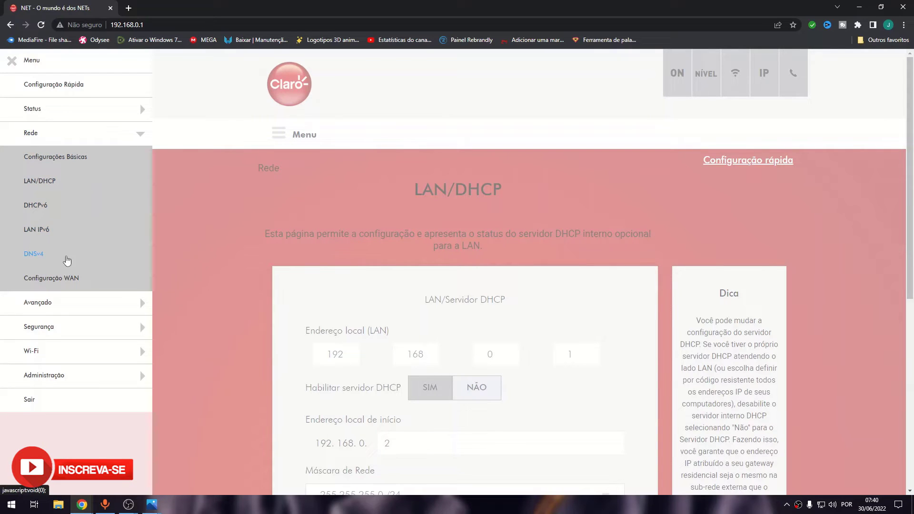
Step: On DNSv4, enable custom servers 8.8.8.8 and 8.8.4.4 and apply the changes
click(62, 255)
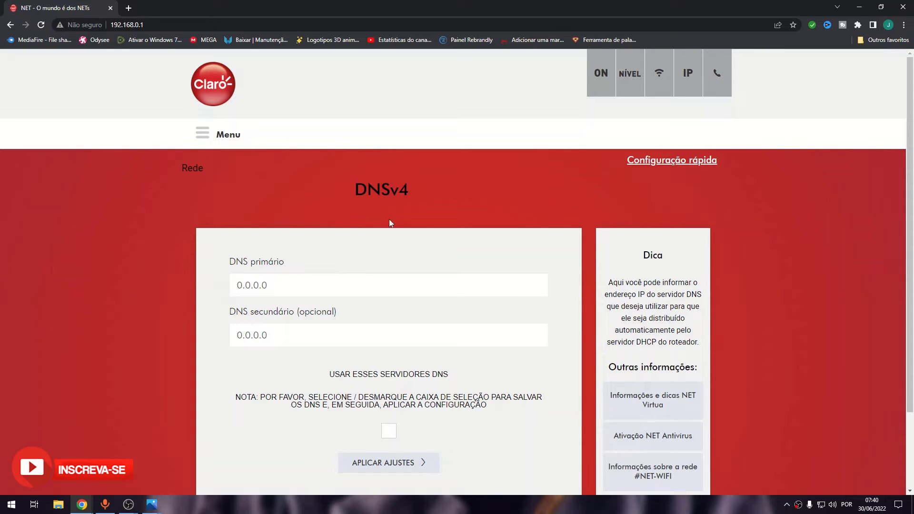
click(396, 435)
key(BackSpace)
key(BackSpace)
key(BackSpace)
key(BackSpace)
key(BackSpace)
key(BackSpace)
key(BackSpace)
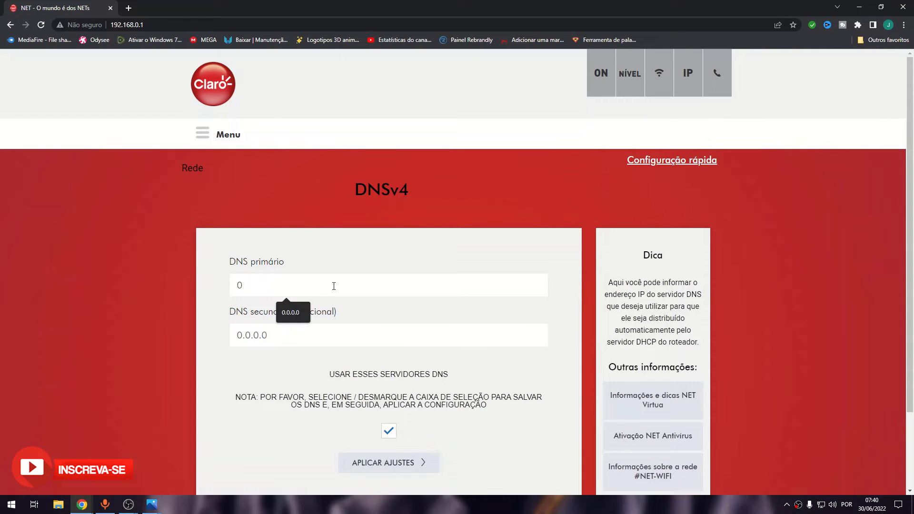
text(8)
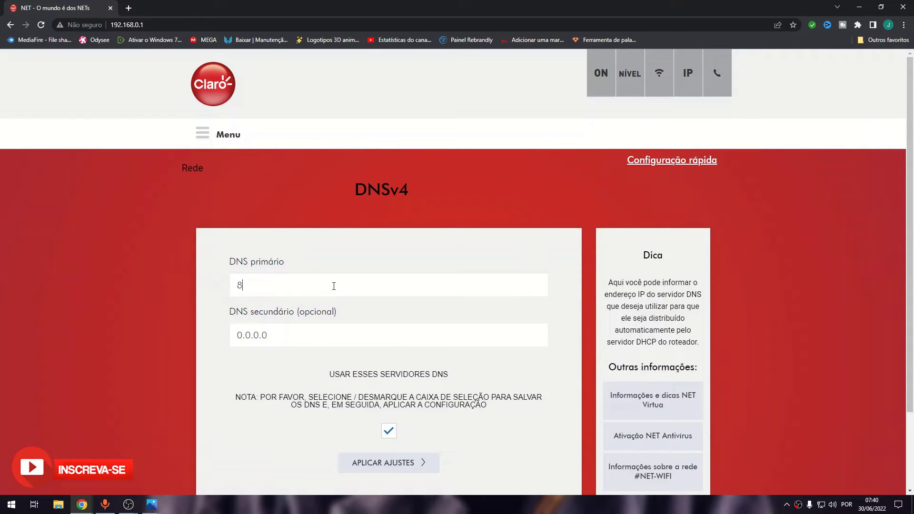
text(.8.8.8)
click(330, 335)
key(BackSpace)
key(BackSpace)
key(BackSpace)
key(BackSpace)
key(BackSpace)
key(BackSpace)
key(BackSpace)
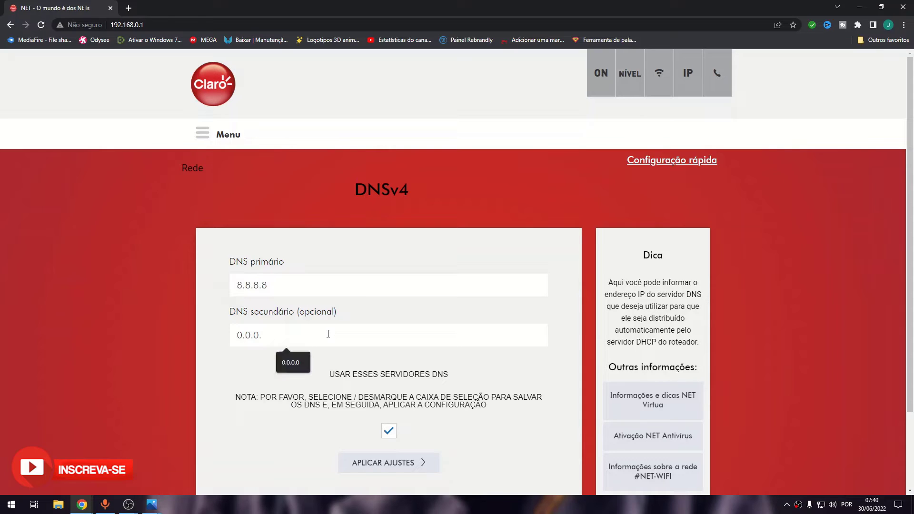
text(8)
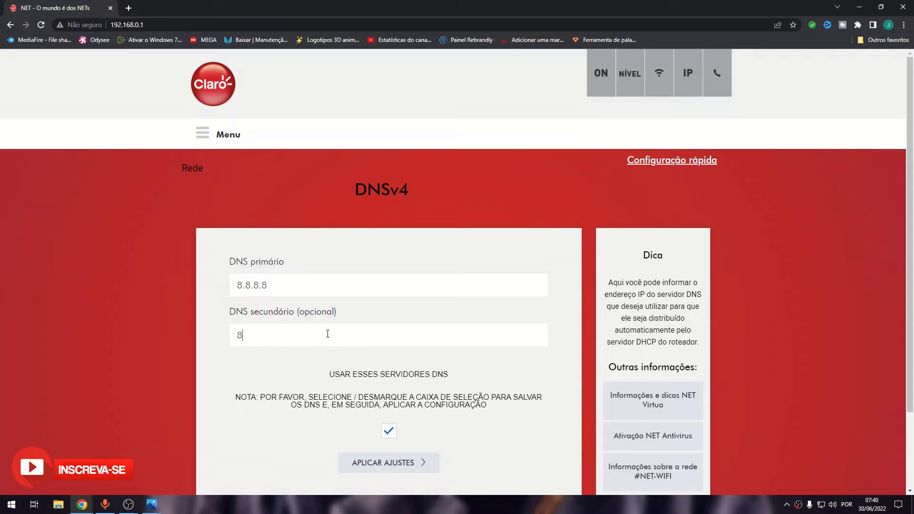
text(.8.4.4)
click(378, 463)
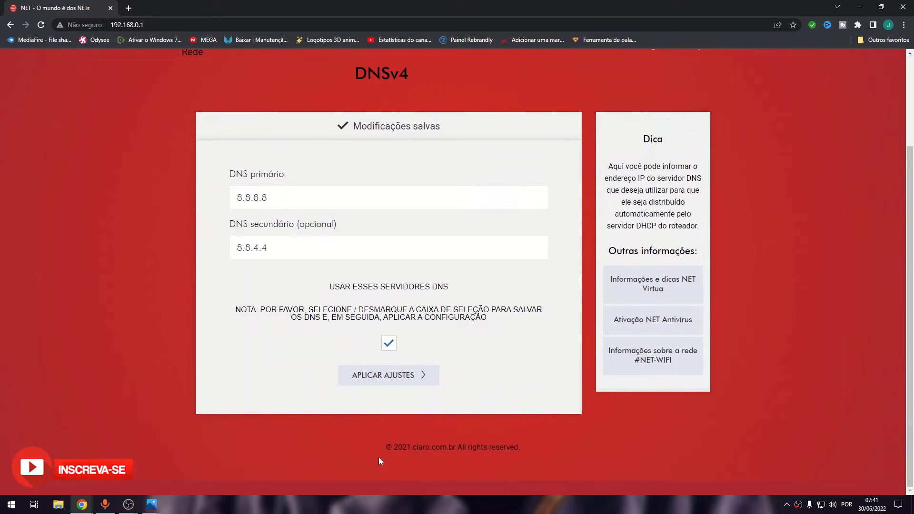
Step: Reapply the DNS settings and reload the page to confirm 8.8.8.8 and 8.8.4.4 persisted
click(398, 386)
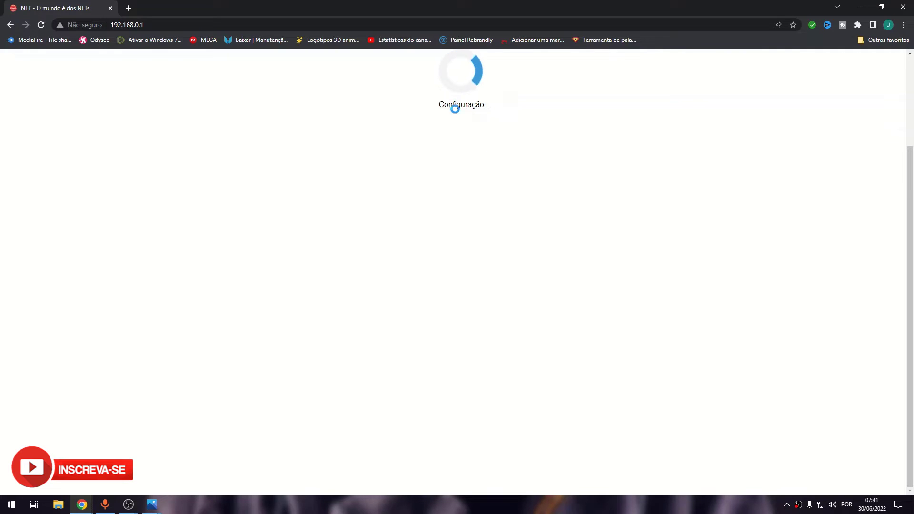
click(333, 26)
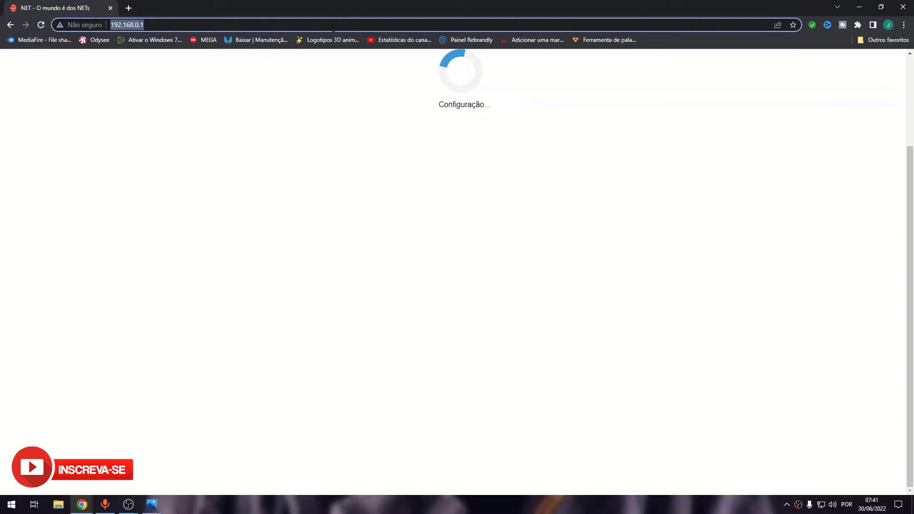
key(Return)
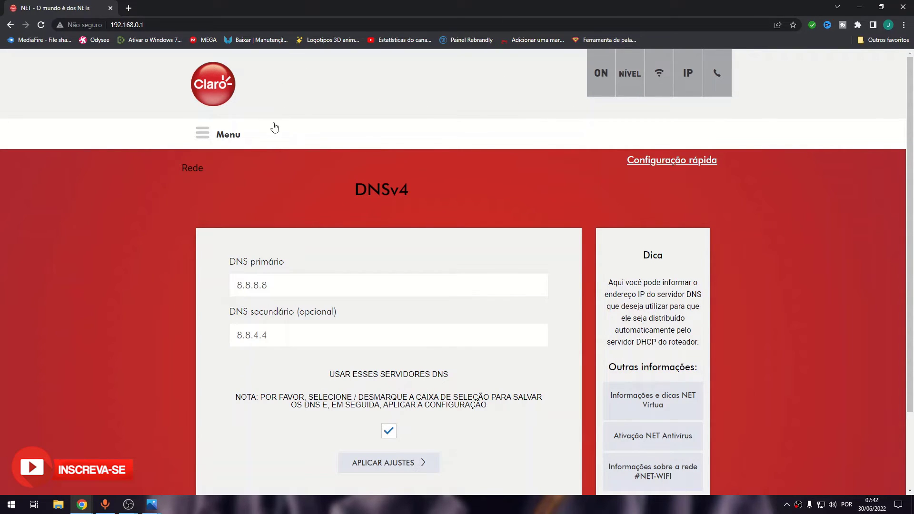
Step: Open Avançado > Opções avançadas and review the IPSEC, PPTP, UPnP and remote management options
click(202, 139)
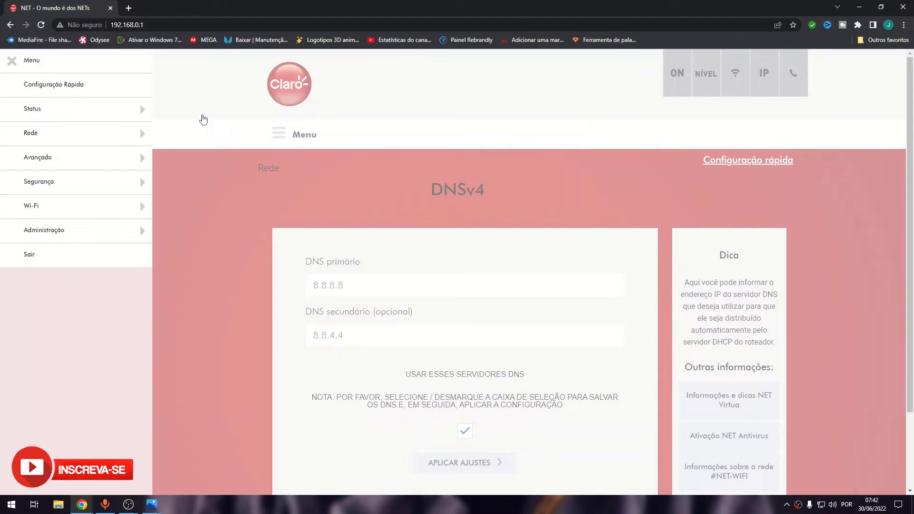
click(134, 156)
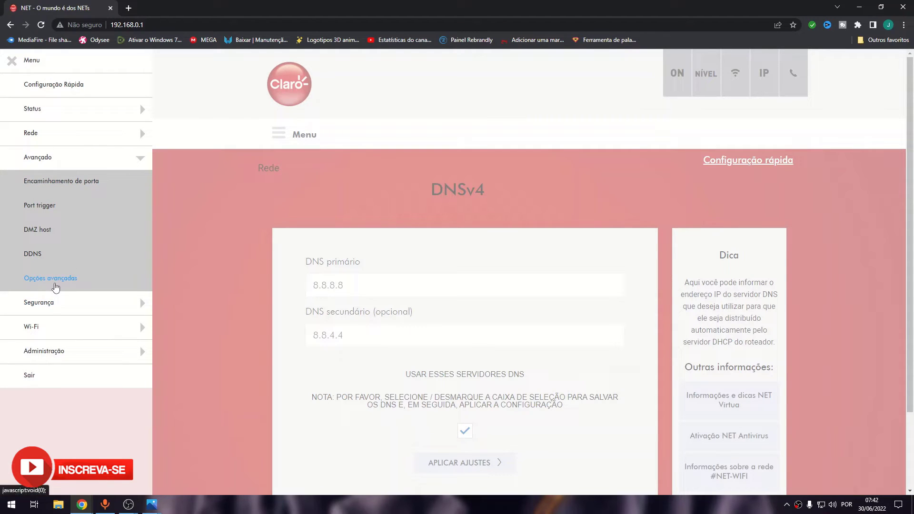
click(52, 278)
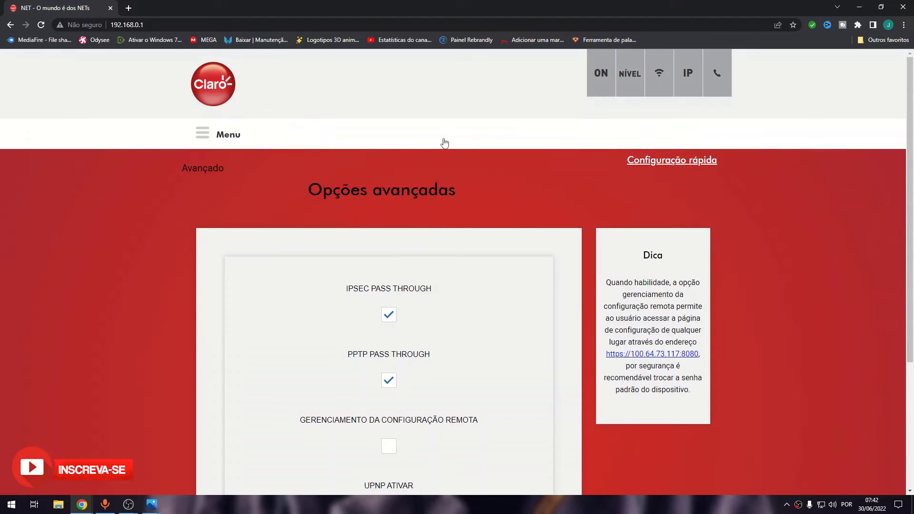
scroll(410, 172, down, 4)
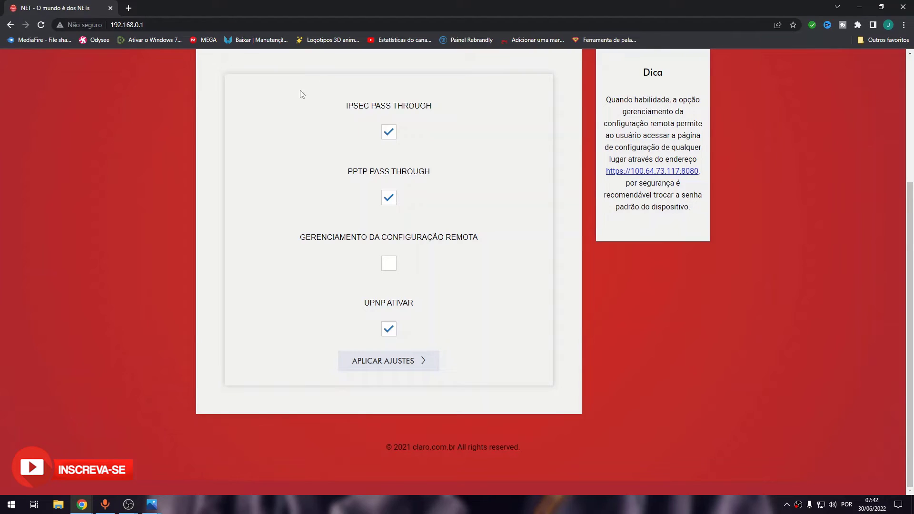
scroll(297, 108, up, 4)
click(208, 139)
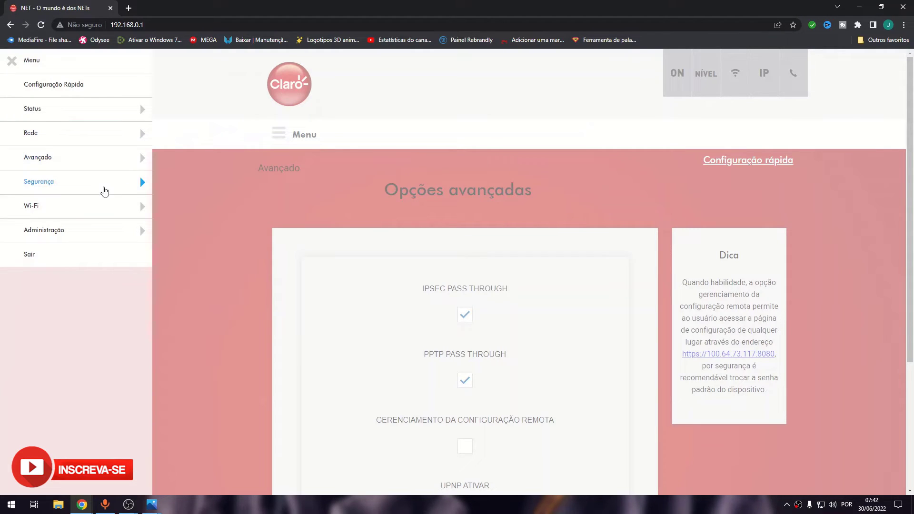
Step: Expand the Segurança, Administração and Wi-Fi menu sections and open Wi-Fi > Rádio
click(106, 191)
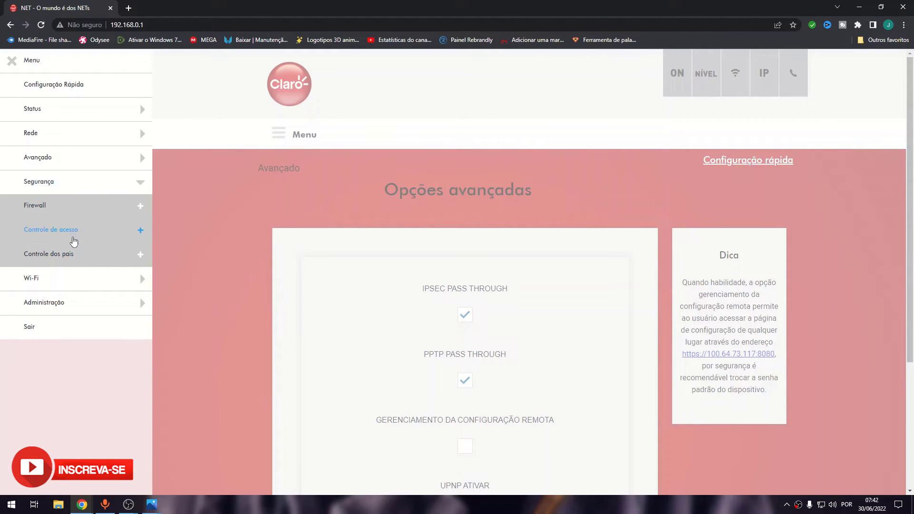
click(73, 235)
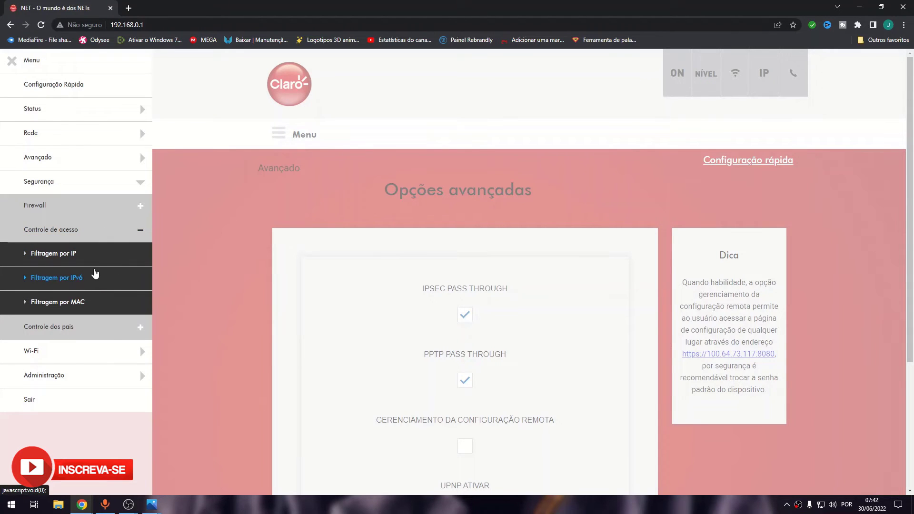
click(87, 333)
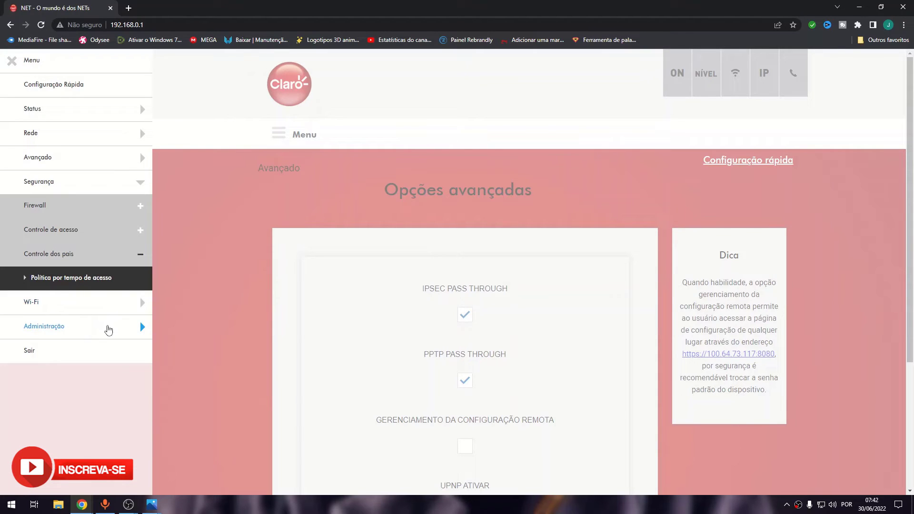
click(108, 329)
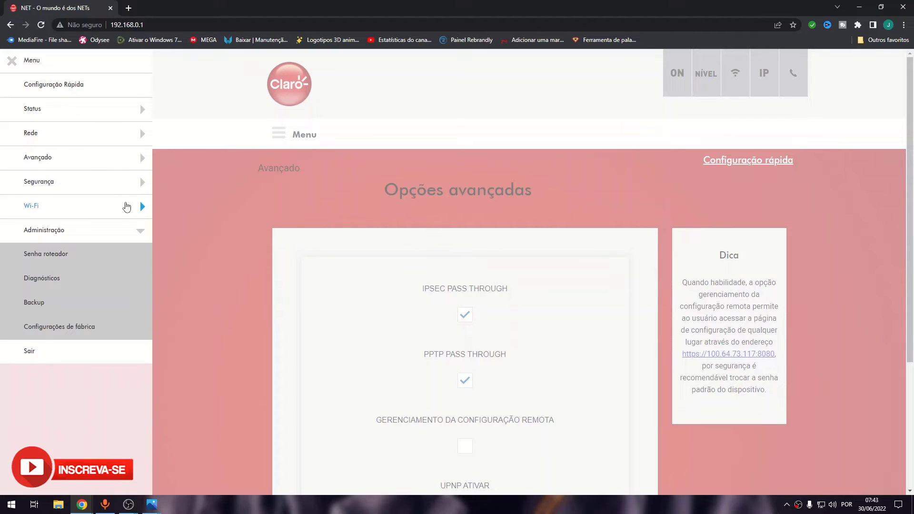
click(85, 214)
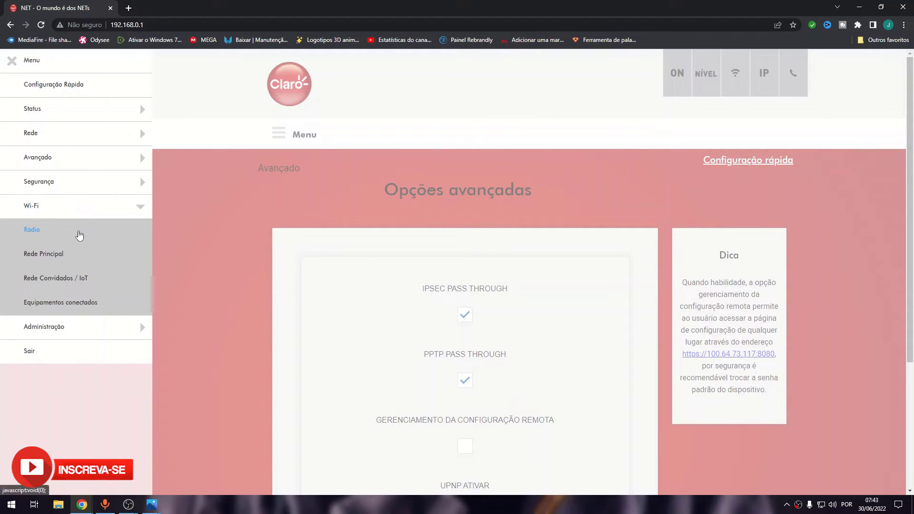
click(80, 235)
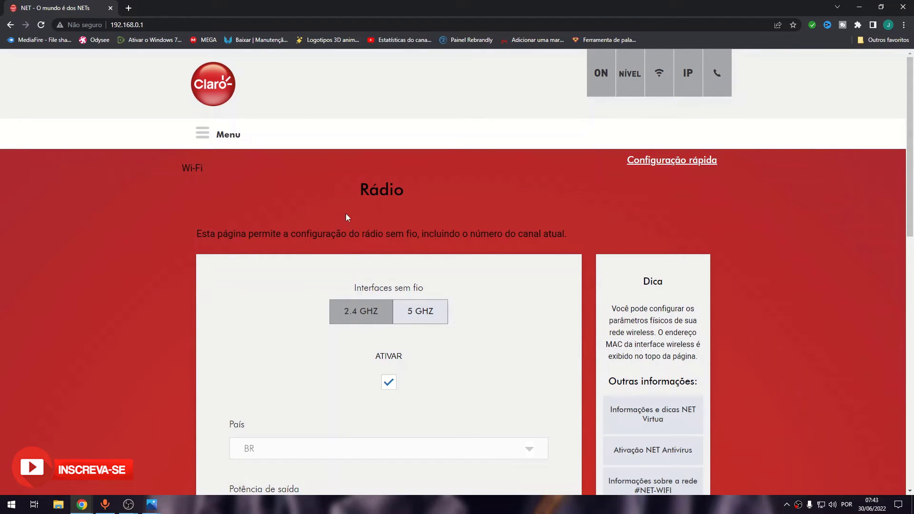
scroll(561, 269, down, 8)
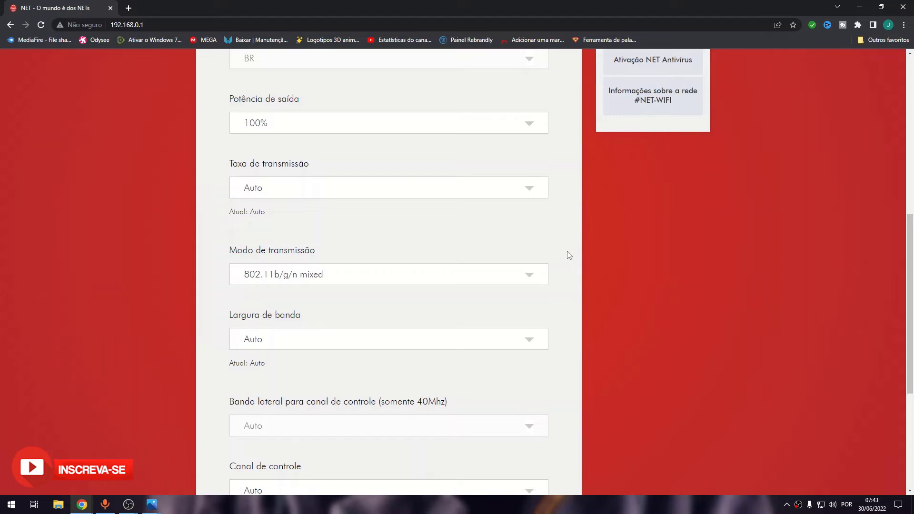
click(367, 342)
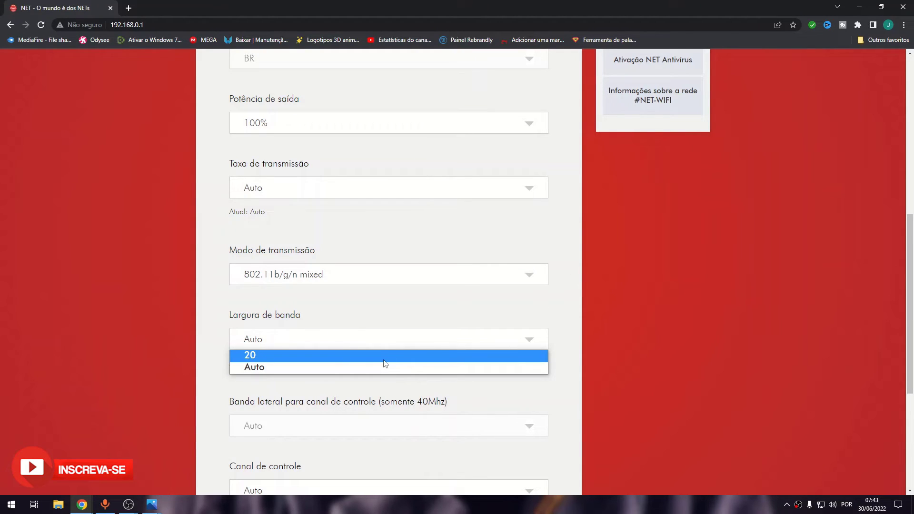
click(690, 370)
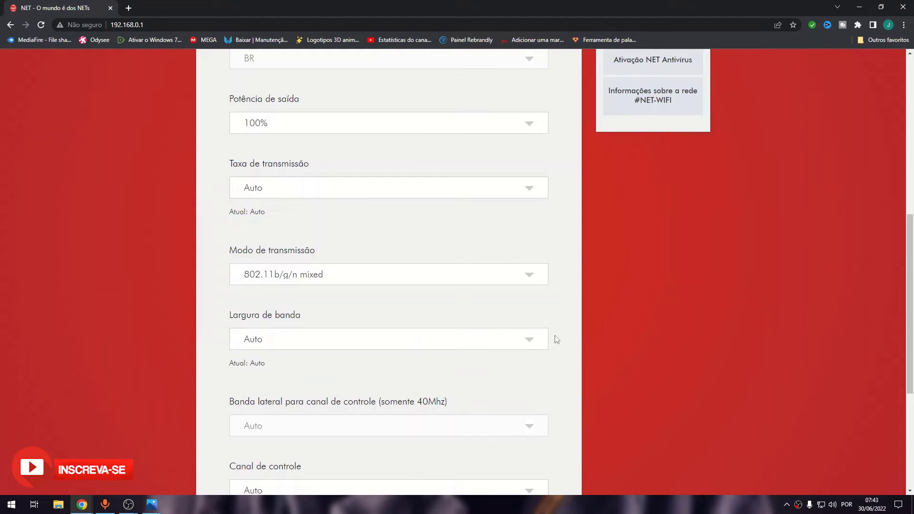
scroll(555, 339, down, 5)
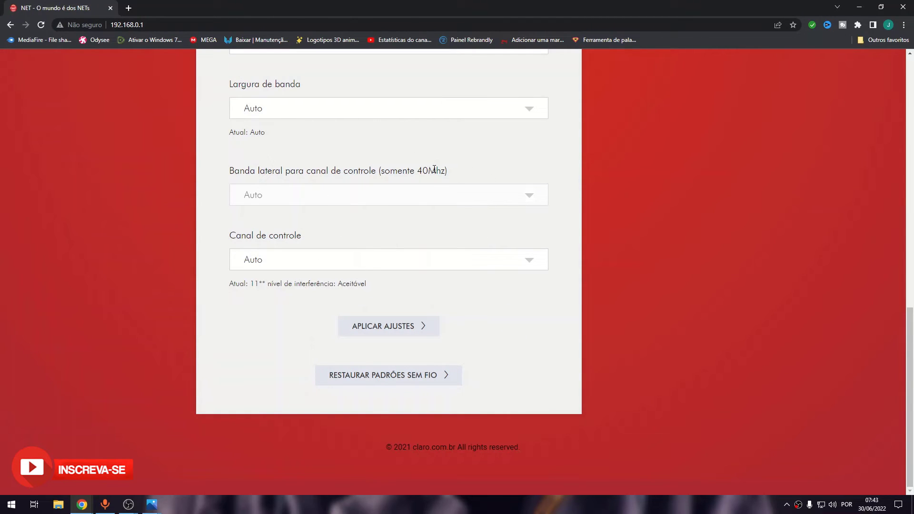
scroll(430, 170, up, 15)
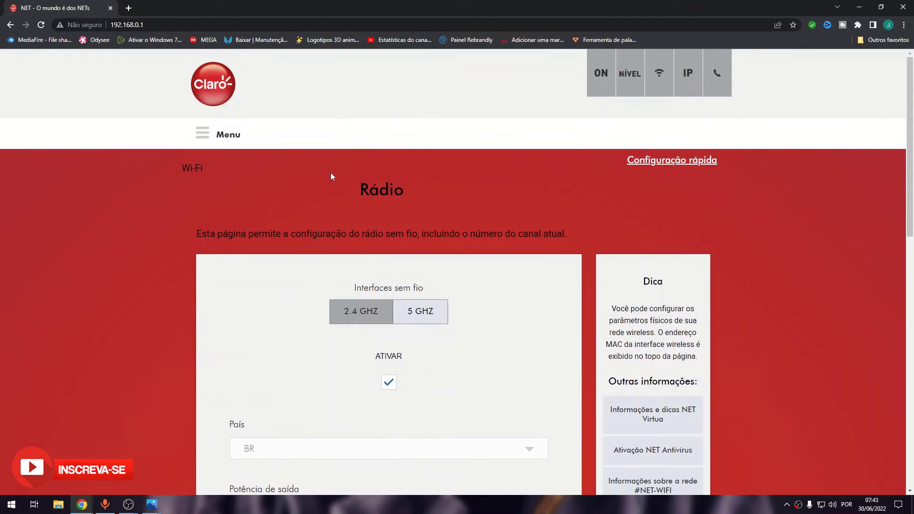
click(416, 322)
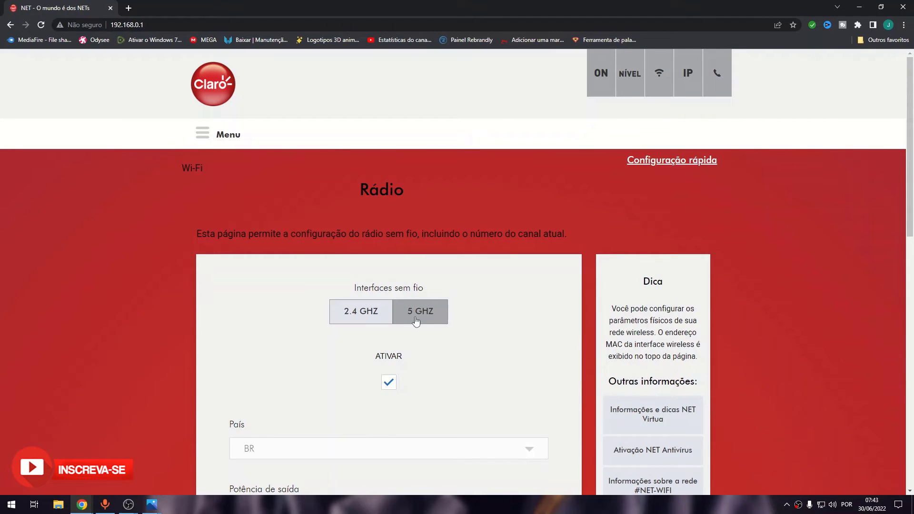
click(369, 323)
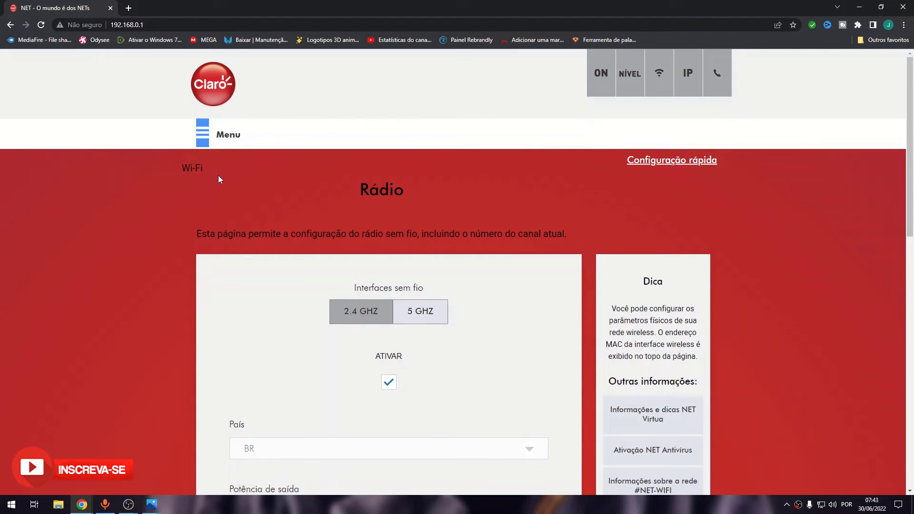
click(202, 144)
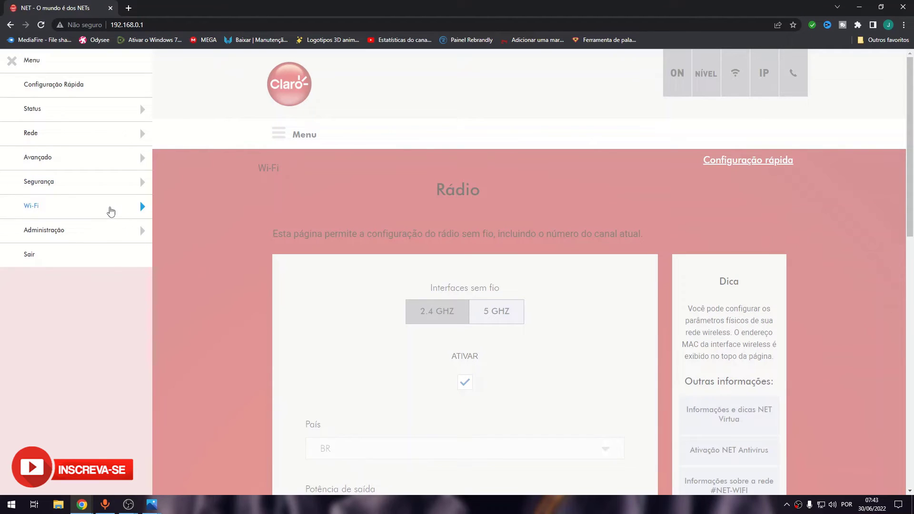
Step: View the Wi-Fi Equipamentos conectados page, where MAC restriction is Desativado
click(109, 214)
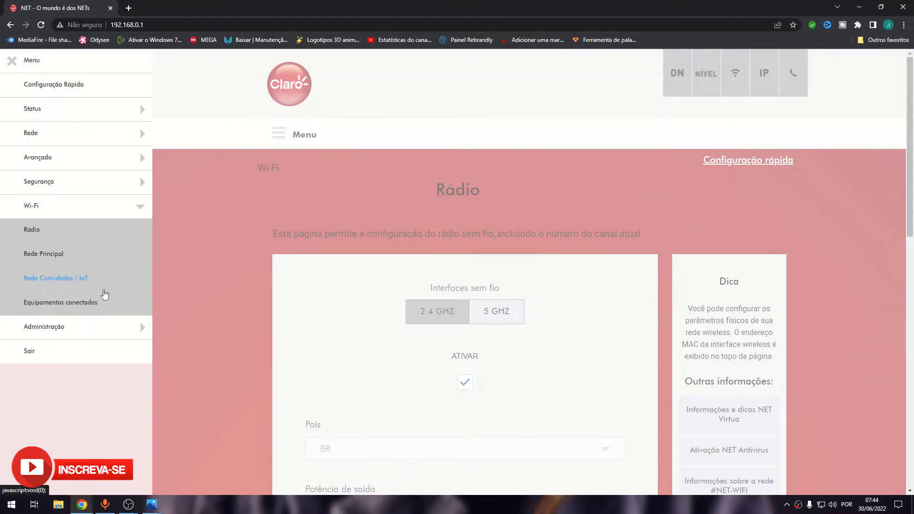
click(77, 303)
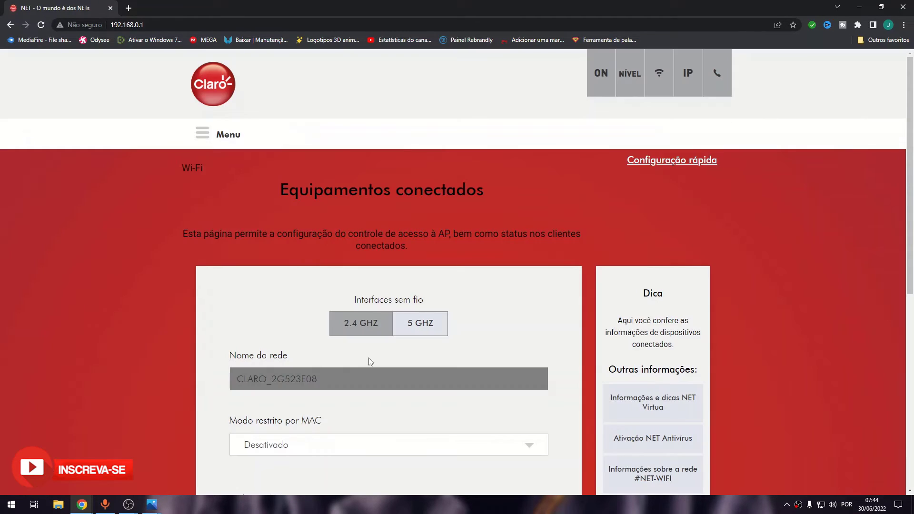
scroll(432, 281, down, 8)
scroll(432, 284, up, 10)
click(196, 137)
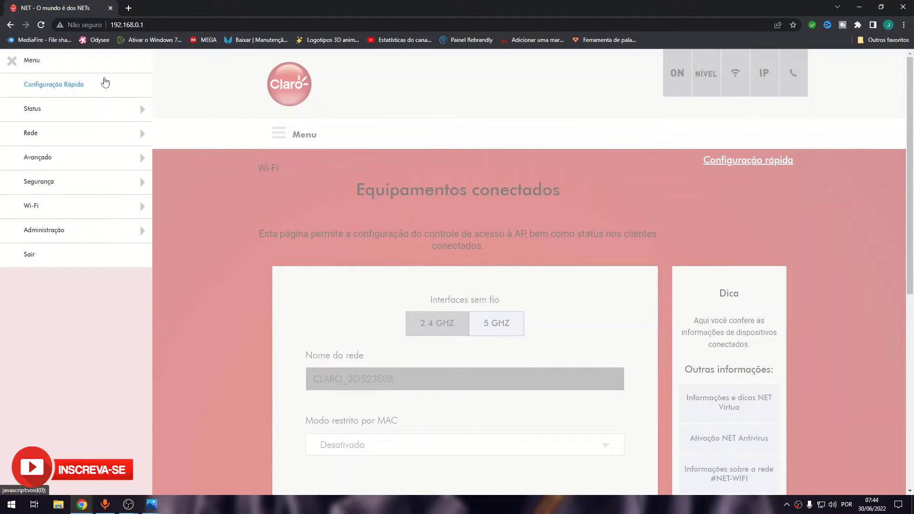
Step: Enter 'teste' as the new Wi-Fi name on the Configuração rápida page
click(93, 81)
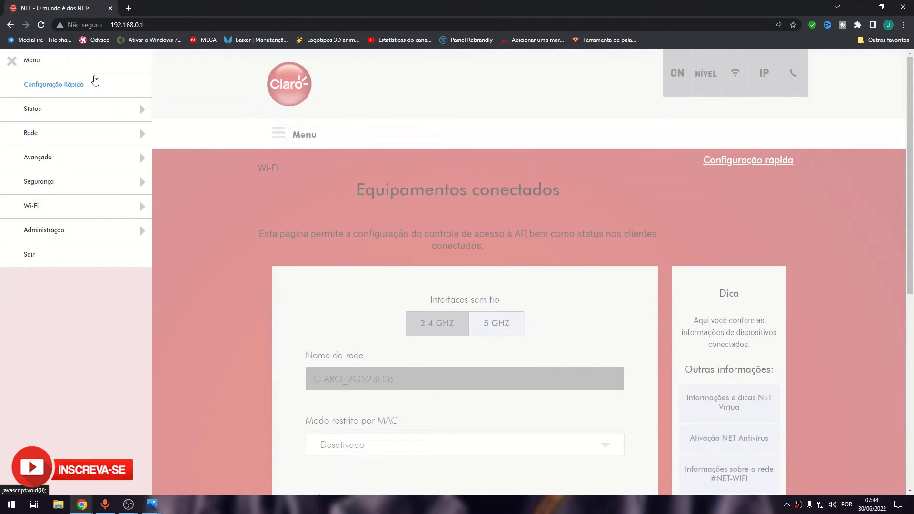
scroll(466, 197, down, 8)
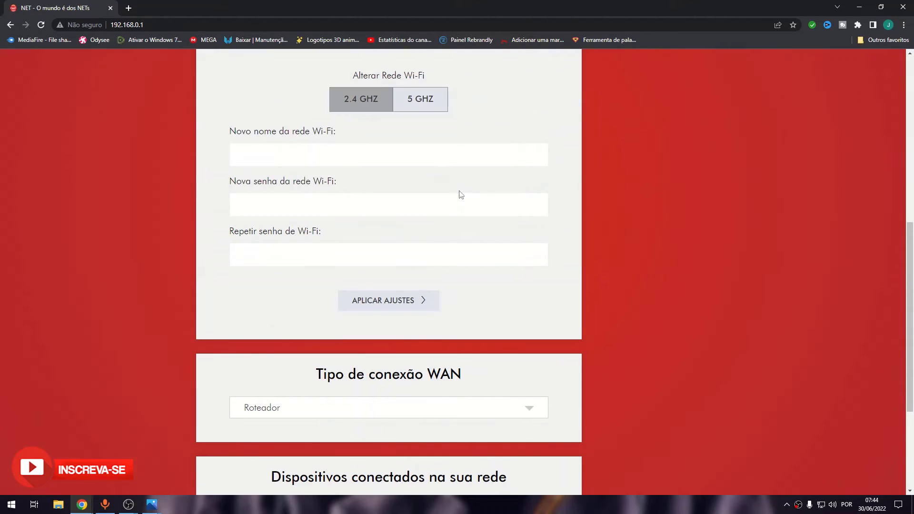
scroll(414, 155, up, 8)
scroll(429, 162, down, 8)
text(este)
Step: Check the WAN connection type options and leave it on Roteador
click(445, 258)
click(460, 408)
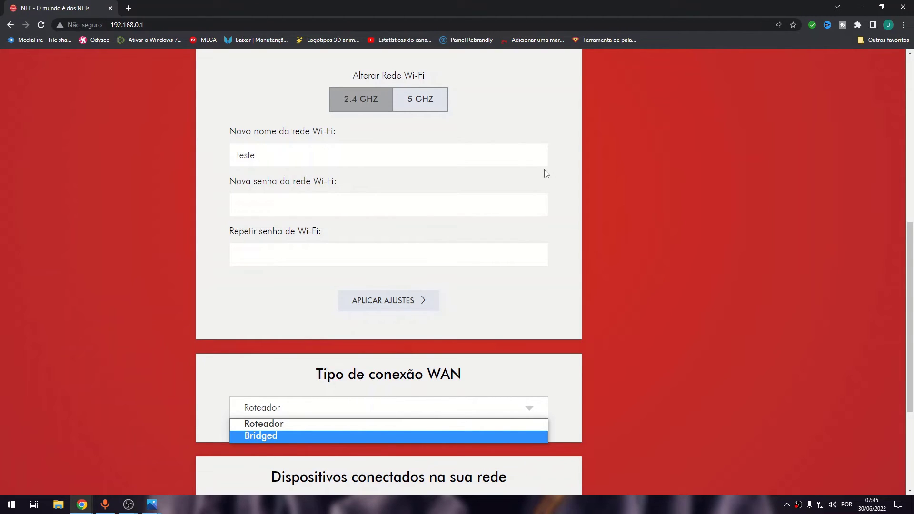
click(661, 261)
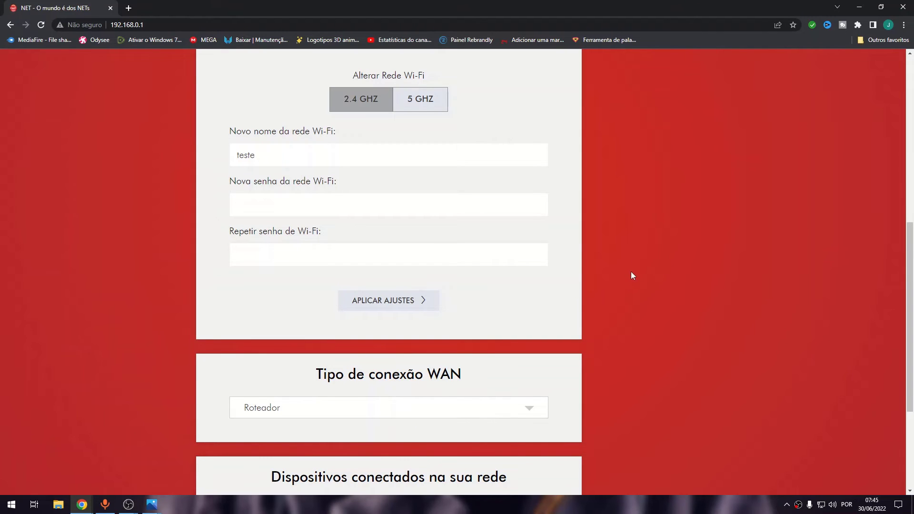
scroll(635, 288, down, 4)
scroll(535, 300, up, 10)
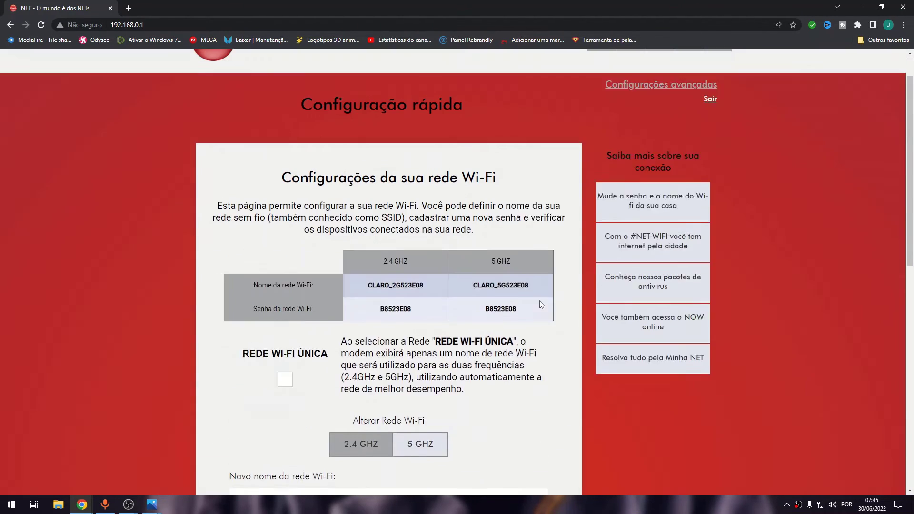
scroll(542, 305, up, 1)
scroll(537, 312, down, 7)
click(435, 196)
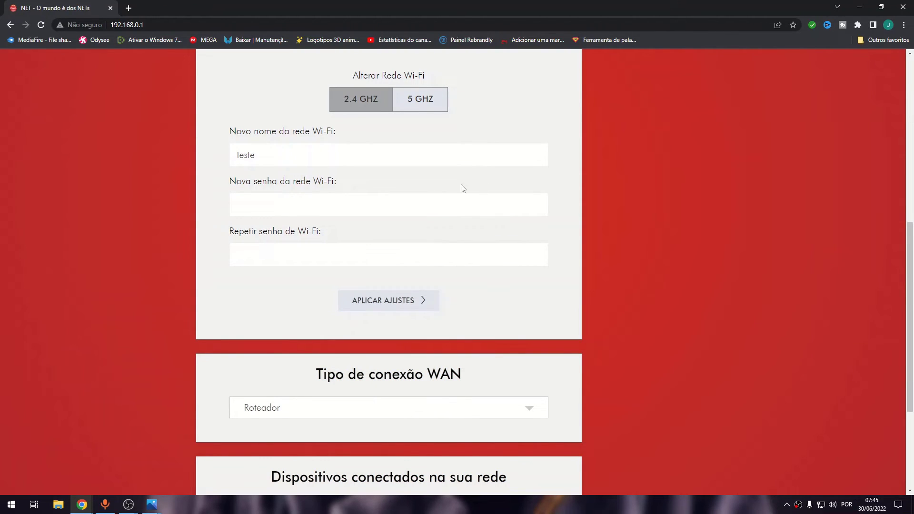
click(433, 207)
text(1111)
click(427, 258)
text(1111)
click(428, 301)
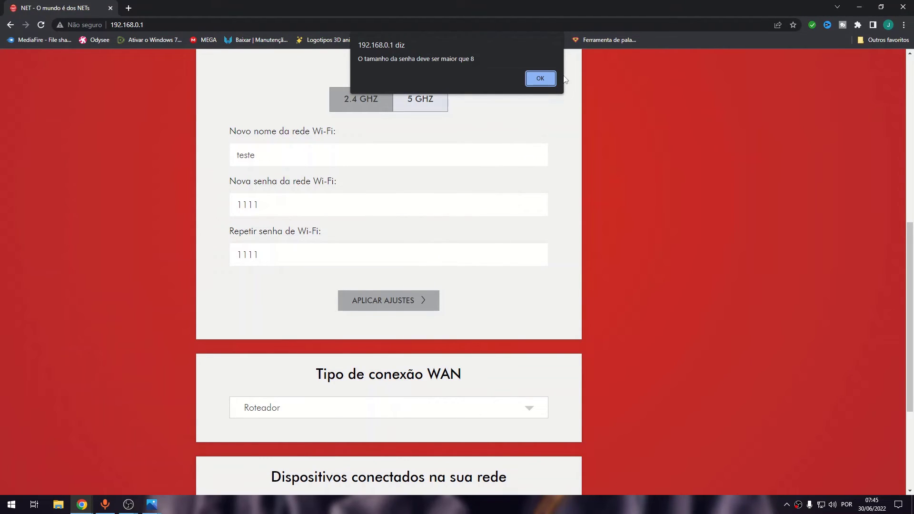
click(541, 78)
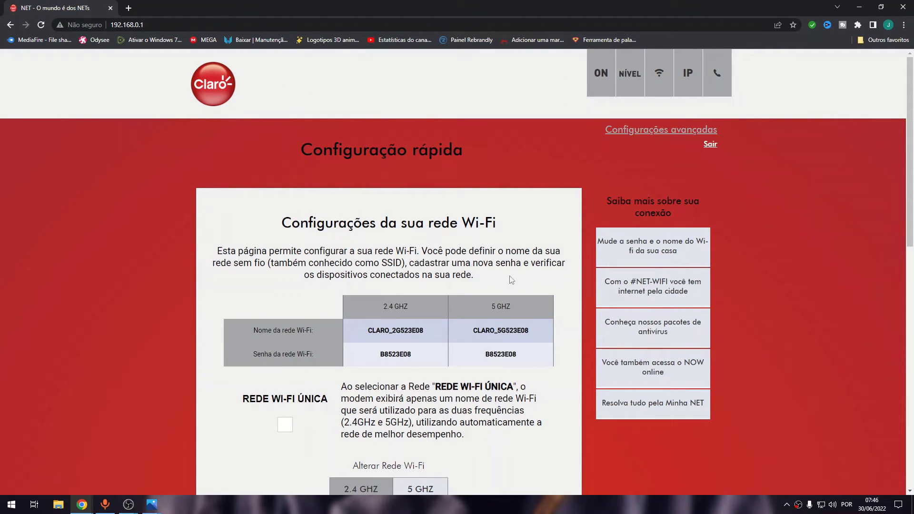
scroll(547, 264, down, 8)
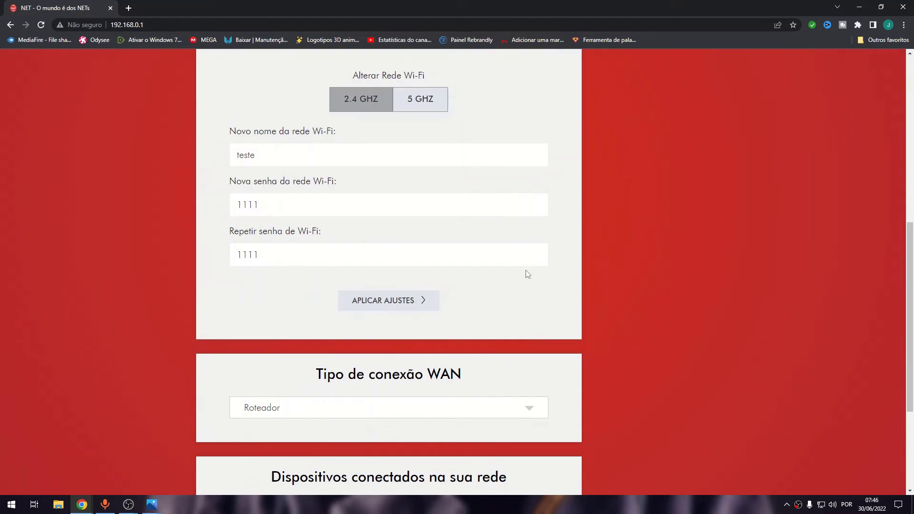
scroll(410, 312, down, 4)
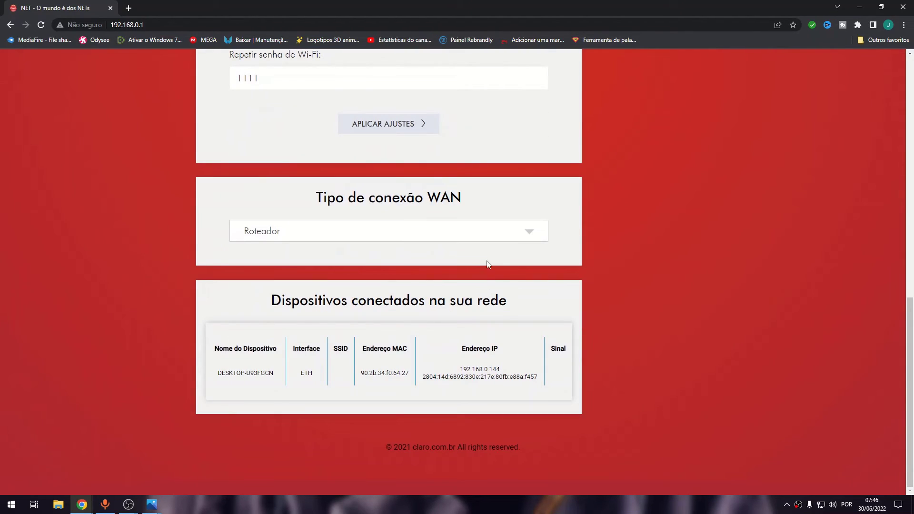
scroll(495, 265, up, 8)
scroll(743, 112, up, 4)
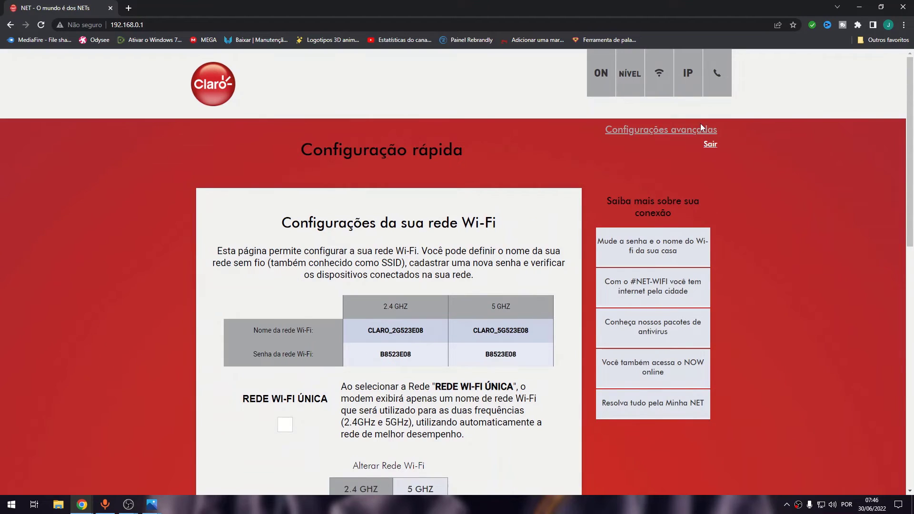
Step: Go to the Wi-Fi Rádio settings page from Configurações avançadas
click(673, 134)
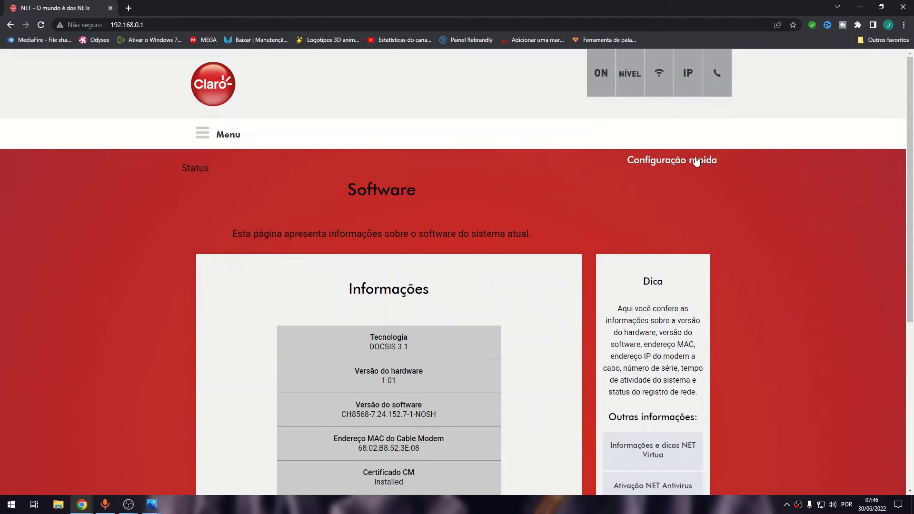
click(203, 136)
click(81, 208)
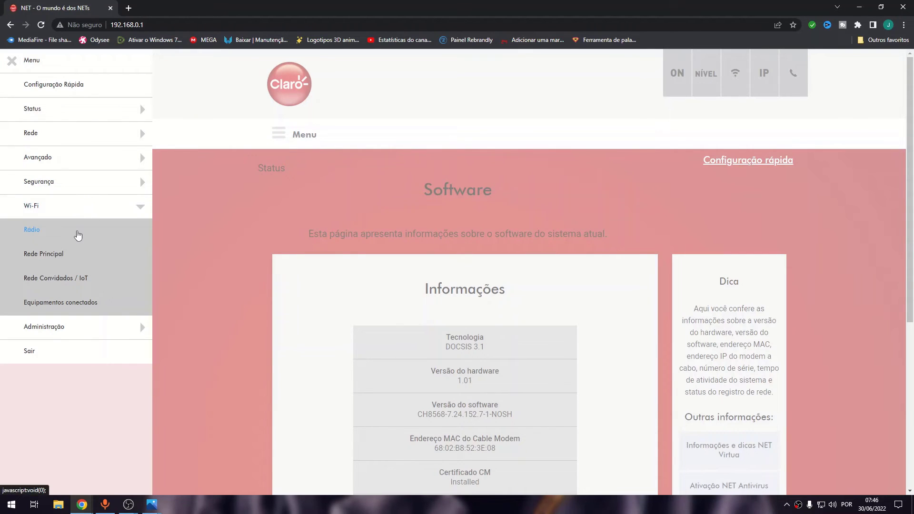
click(78, 233)
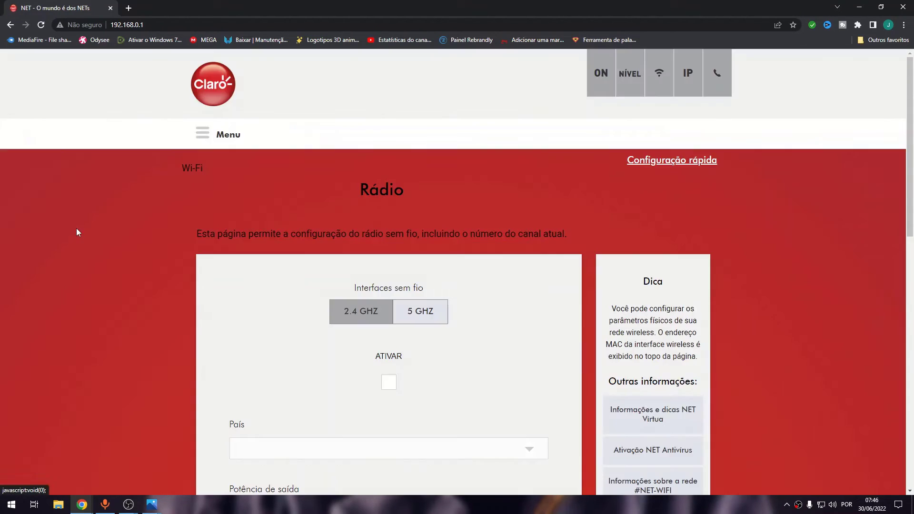
scroll(372, 273, down, 8)
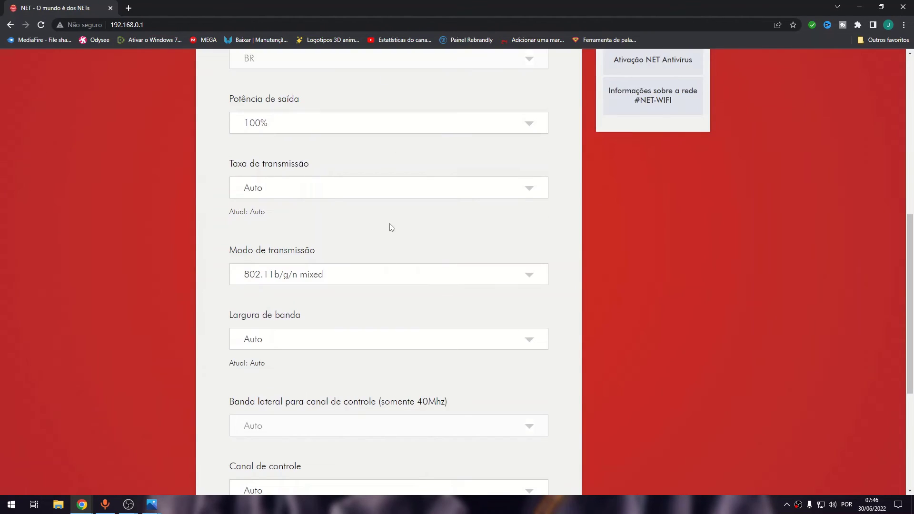
scroll(387, 225, up, 8)
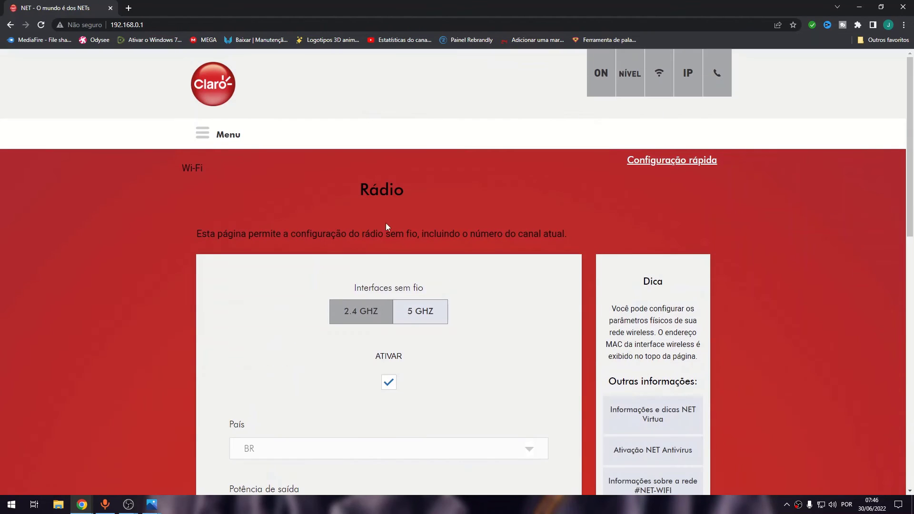
double_click(340, 311)
click(375, 308)
scroll(537, 244, down, 8)
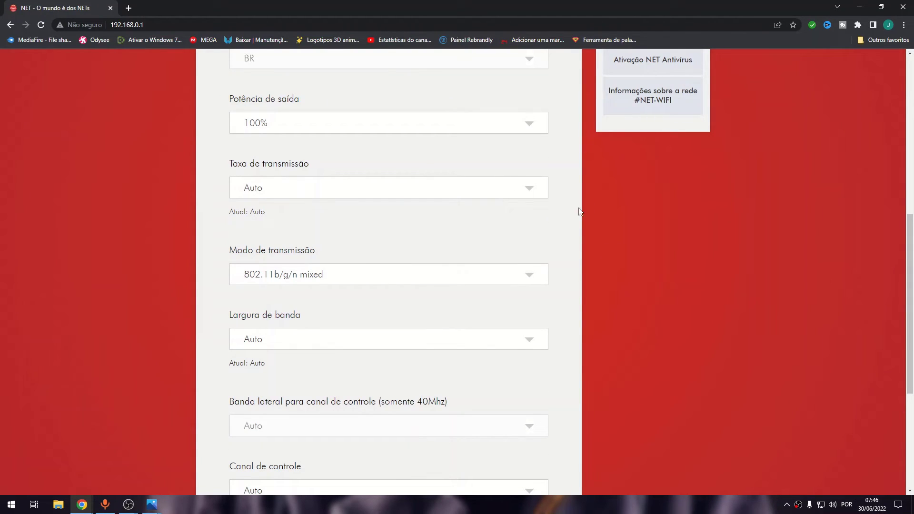
scroll(484, 169, up, 8)
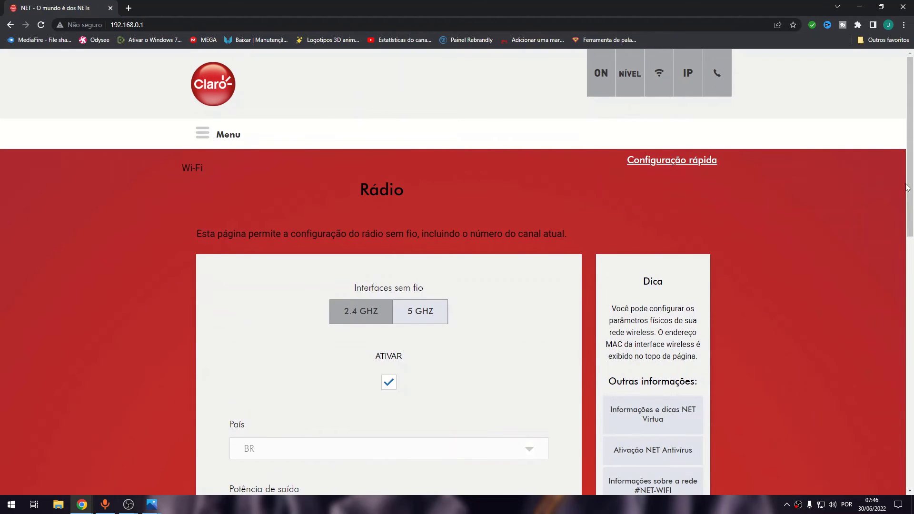
drag(909, 189, 904, 301)
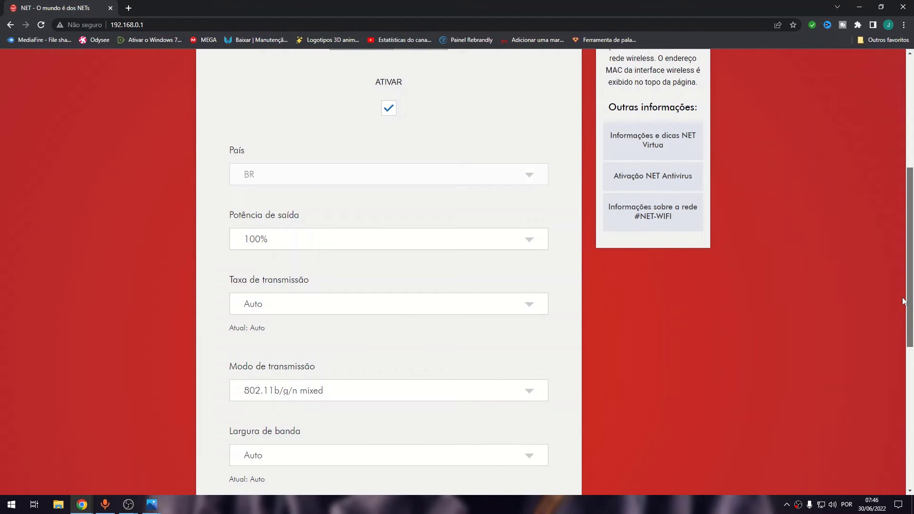
drag(905, 301, 886, 338)
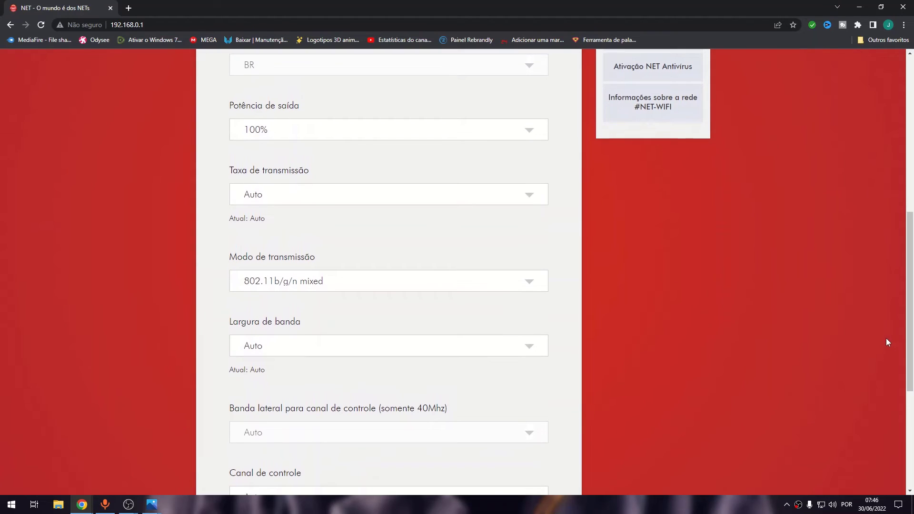
Step: Keep Auto rate, 802.11b/g/n mixed mode and Auto bandwidth, and apply the 2.4 GHz settings
click(416, 200)
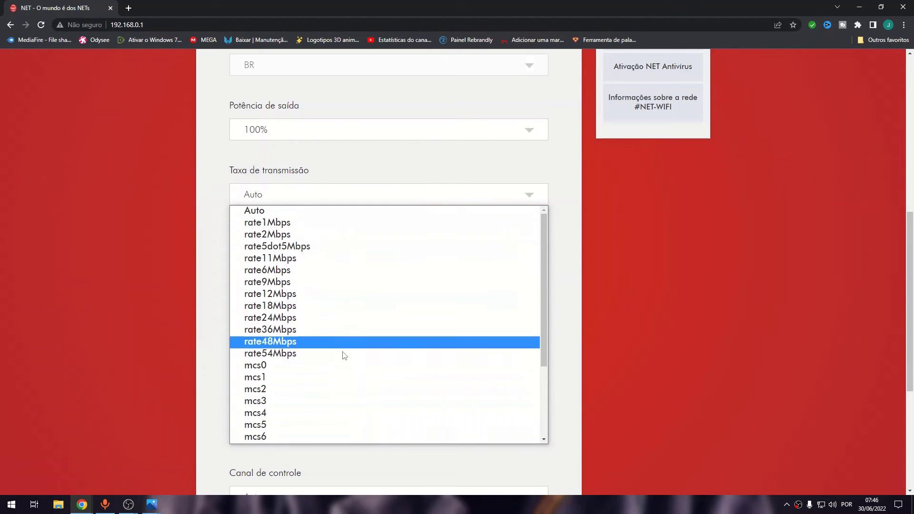
click(311, 208)
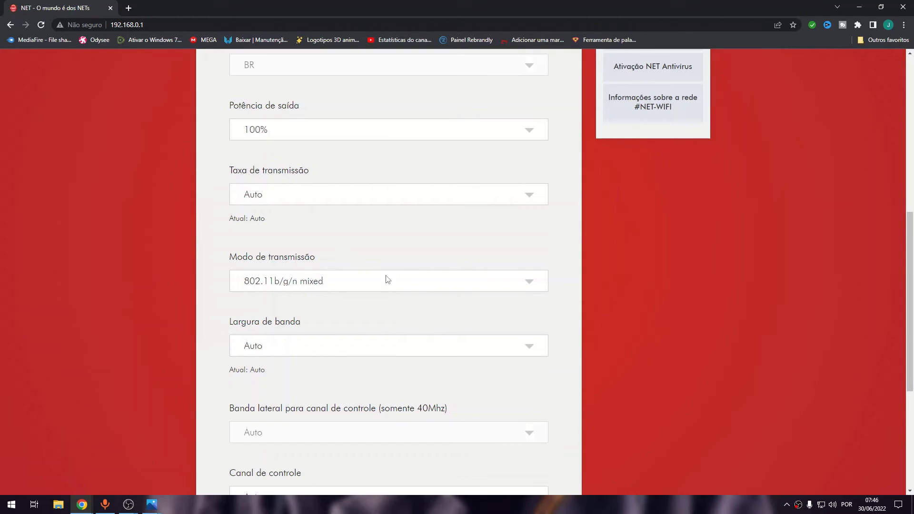
click(399, 286)
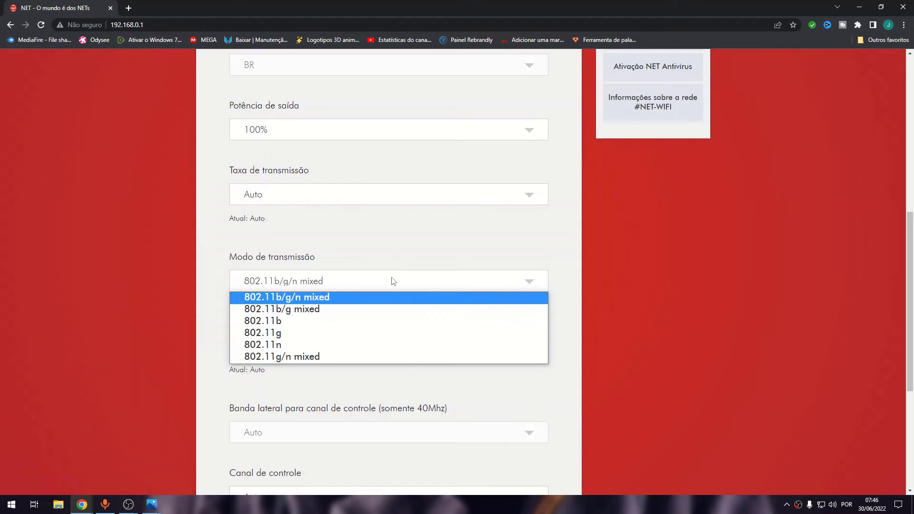
click(390, 280)
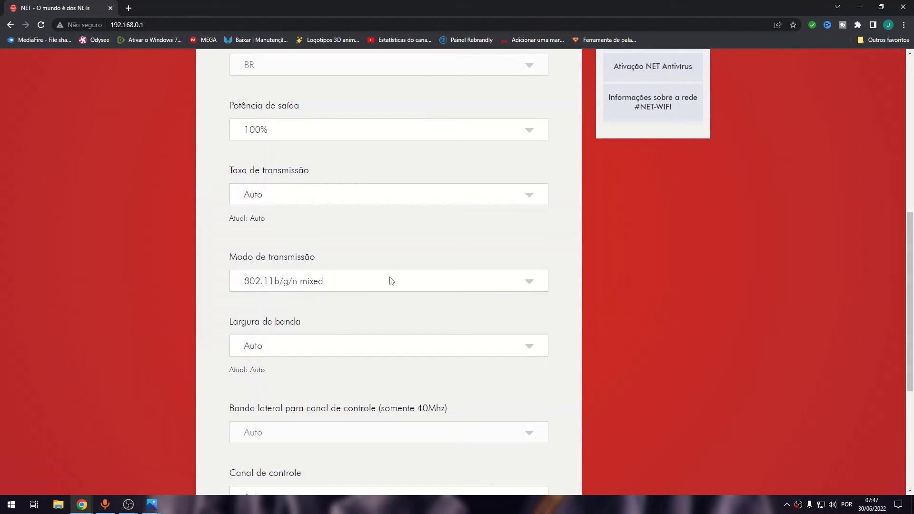
click(493, 347)
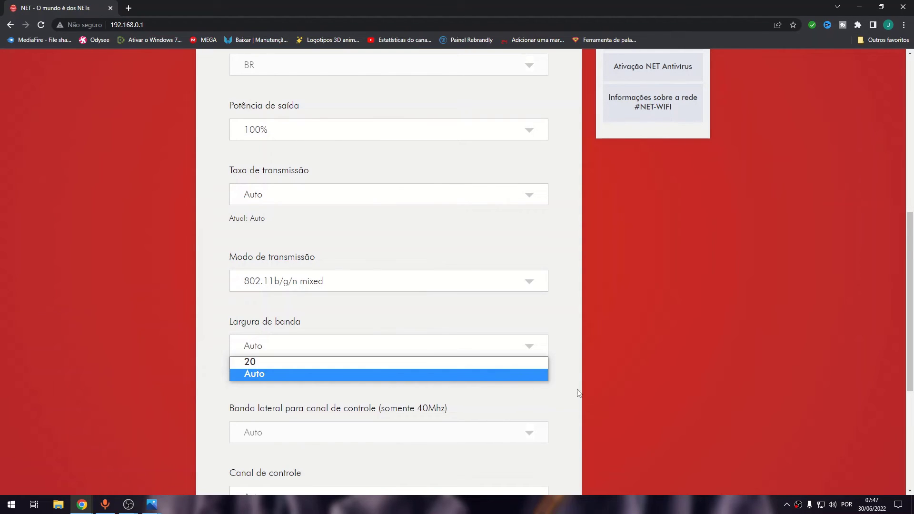
click(699, 395)
scroll(660, 399, down, 5)
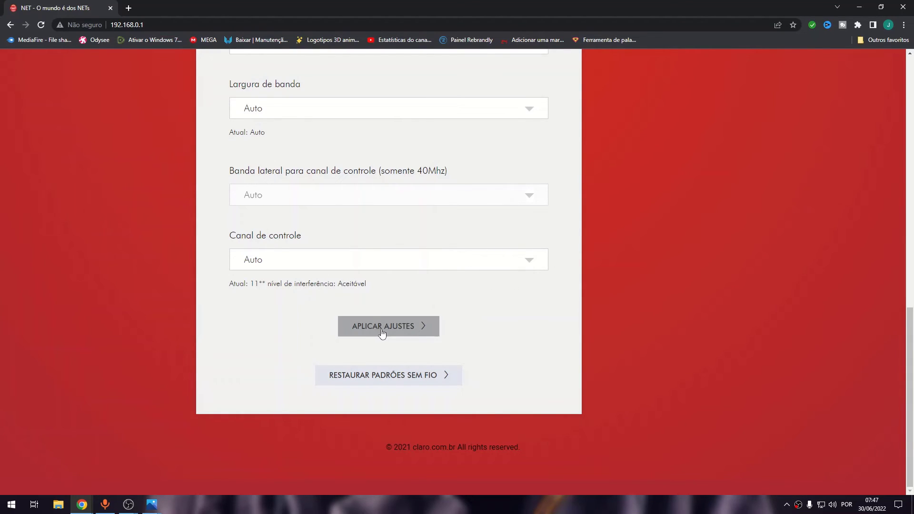
click(426, 376)
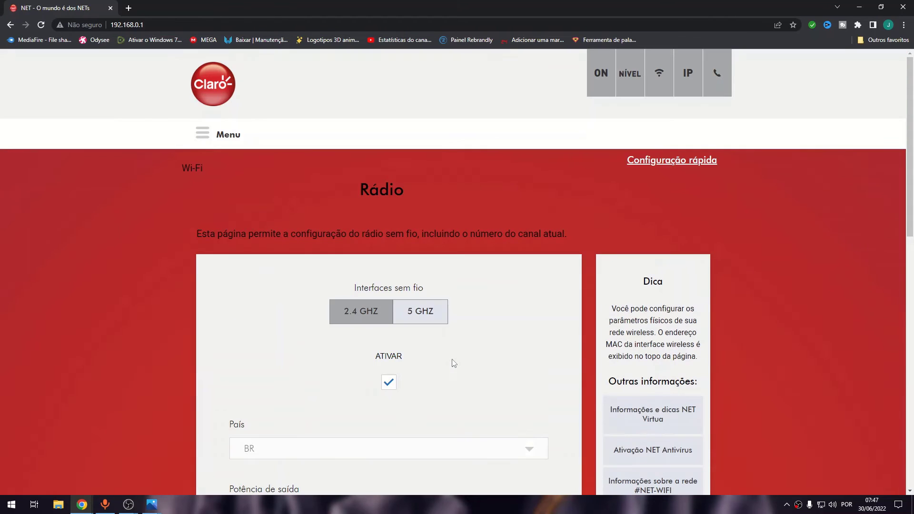
click(204, 133)
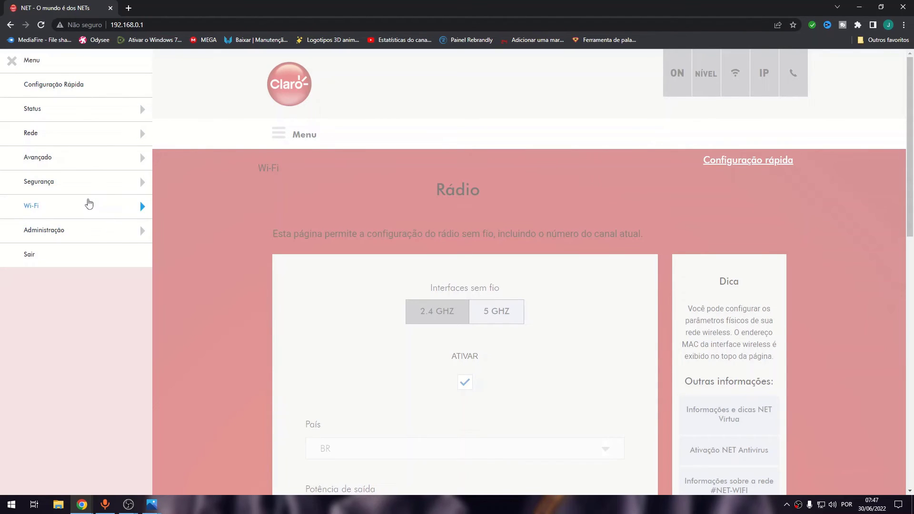
Step: Open Rede Principal for CLARO_2G523E08 (WPA2 Pessoal, AES) and select the network name field
click(88, 203)
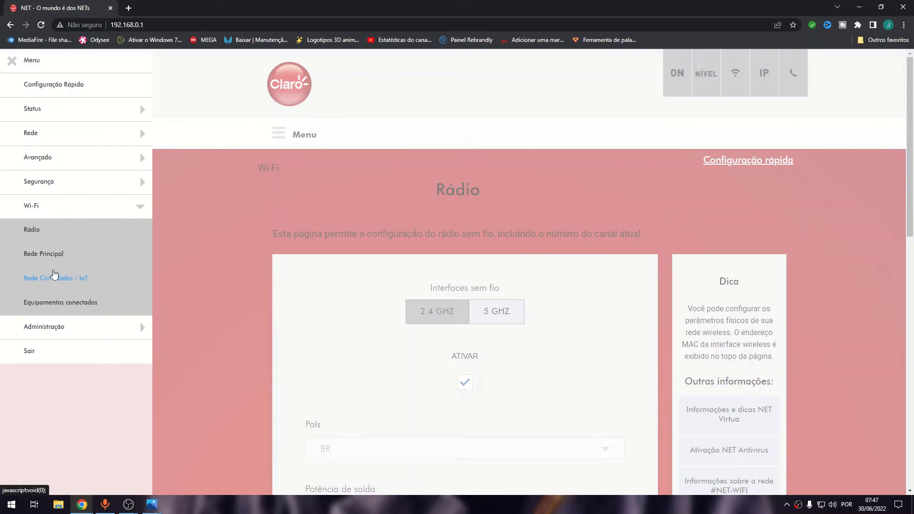
click(49, 255)
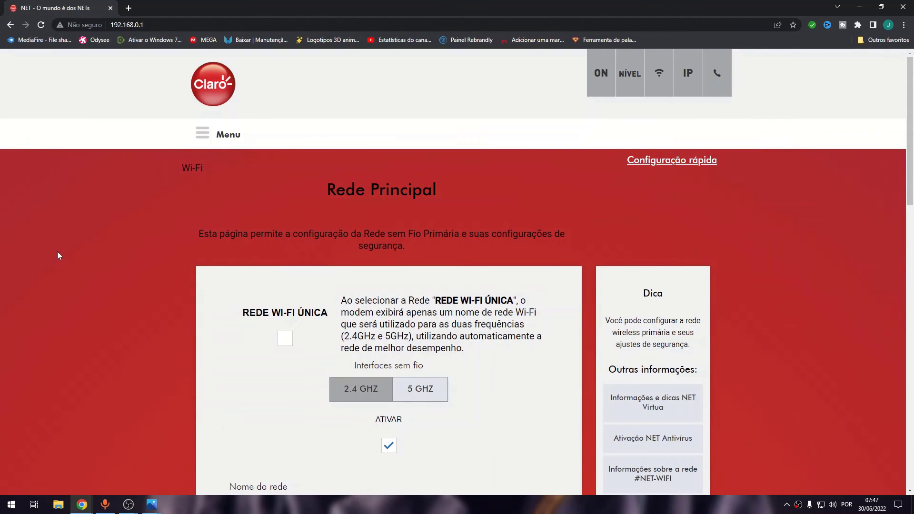
scroll(566, 263, down, 8)
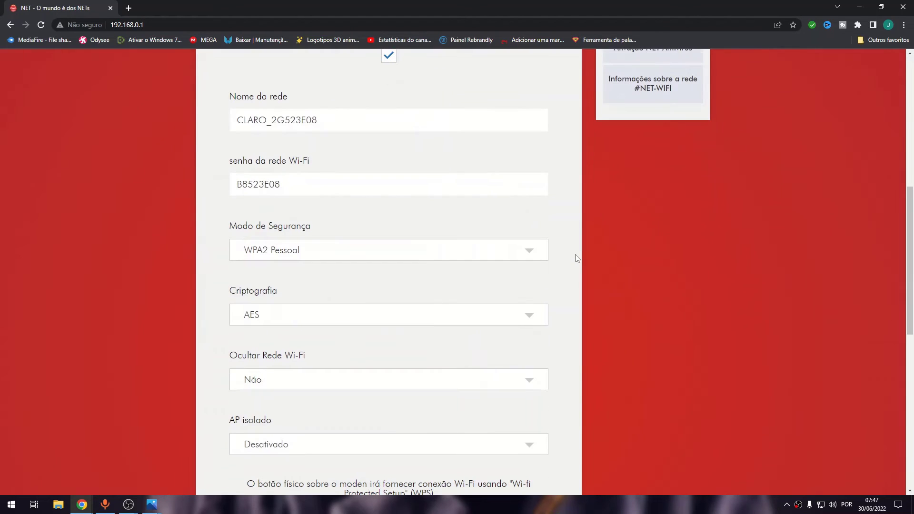
scroll(564, 265, up, 8)
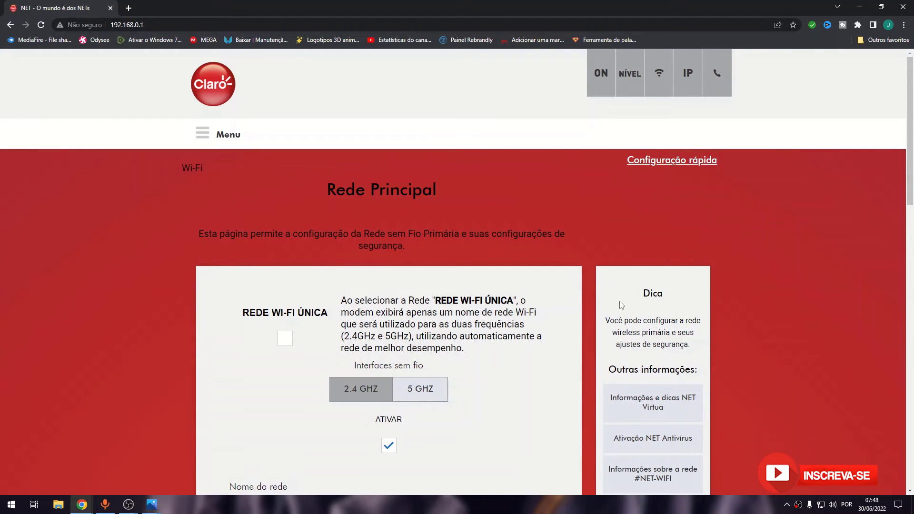
scroll(575, 313, down, 8)
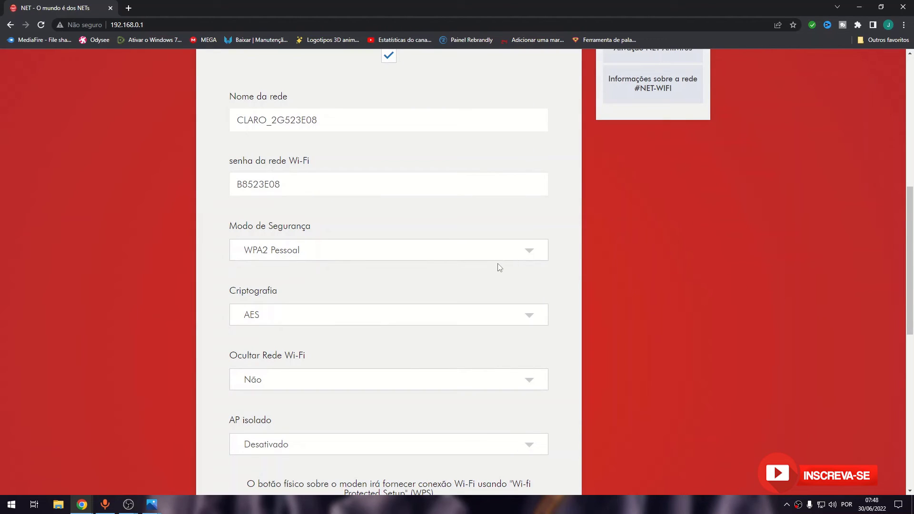
click(379, 112)
scroll(597, 168, up, 8)
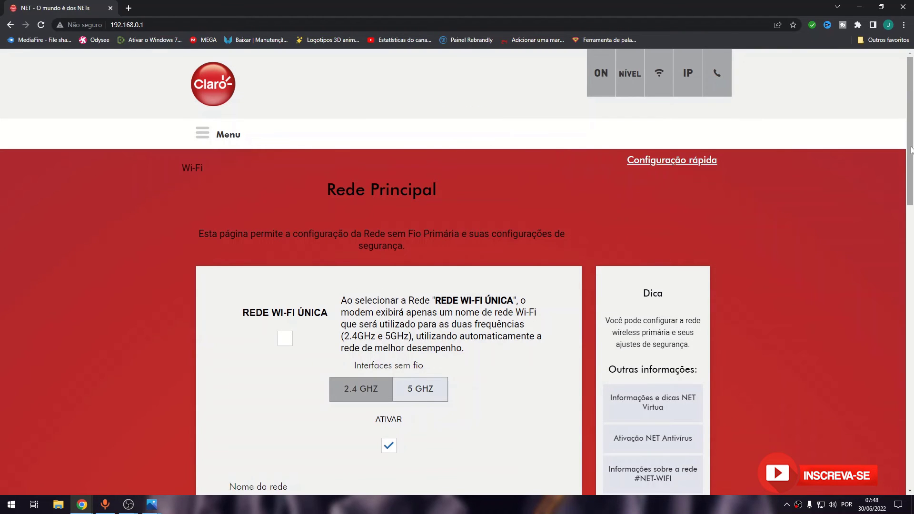
drag(912, 167, 913, 193)
scroll(912, 193, down, 2)
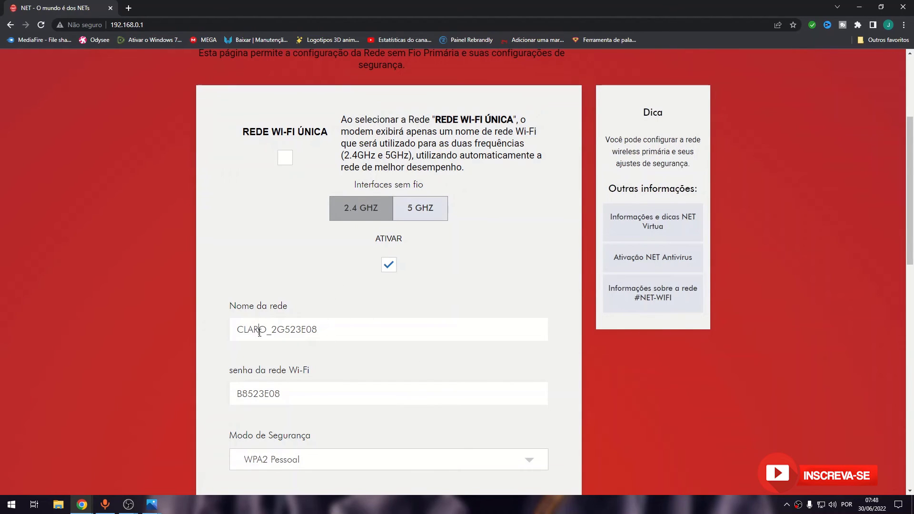
drag(912, 134, 913, 152)
scroll(913, 193, down, 2)
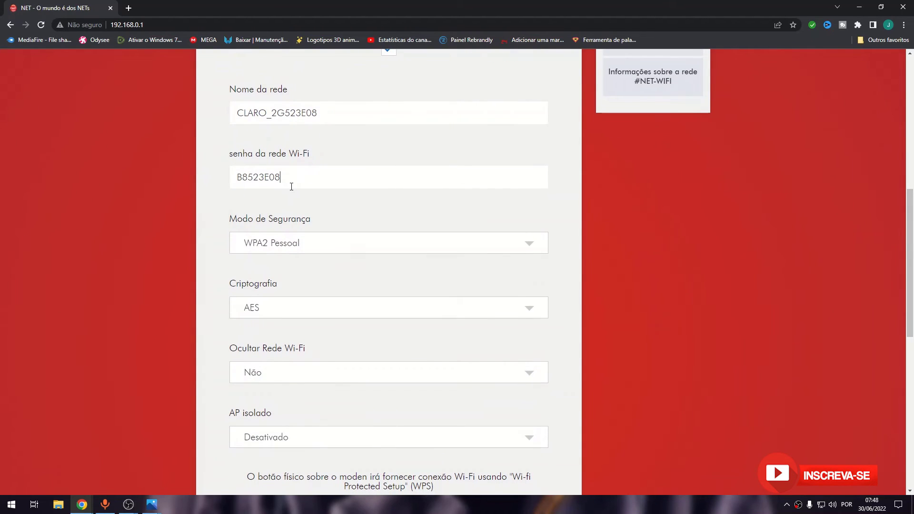
drag(292, 185, 221, 191)
key(End)
click(495, 243)
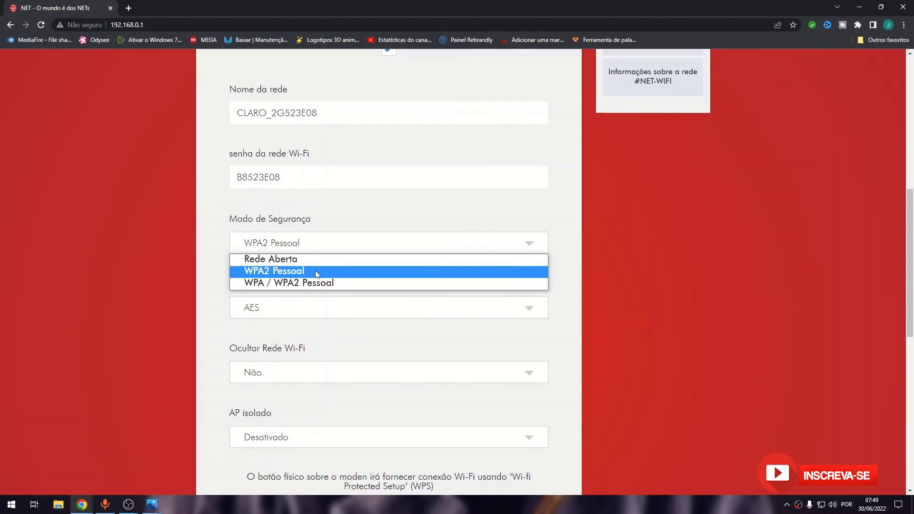
click(604, 218)
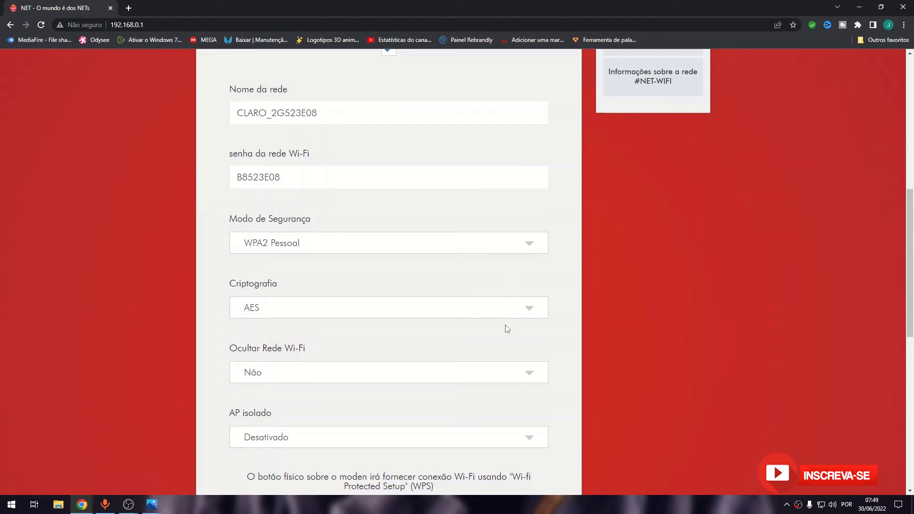
click(519, 315)
click(519, 313)
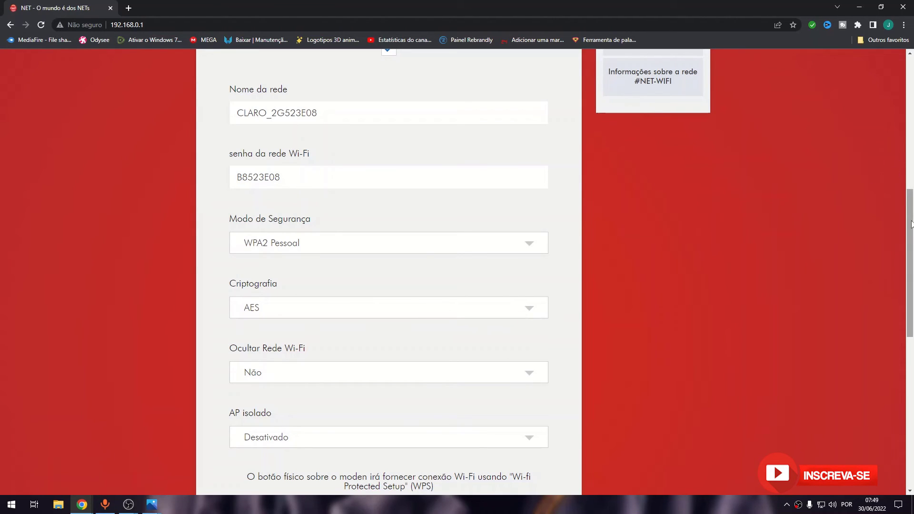
drag(911, 220, 904, 280)
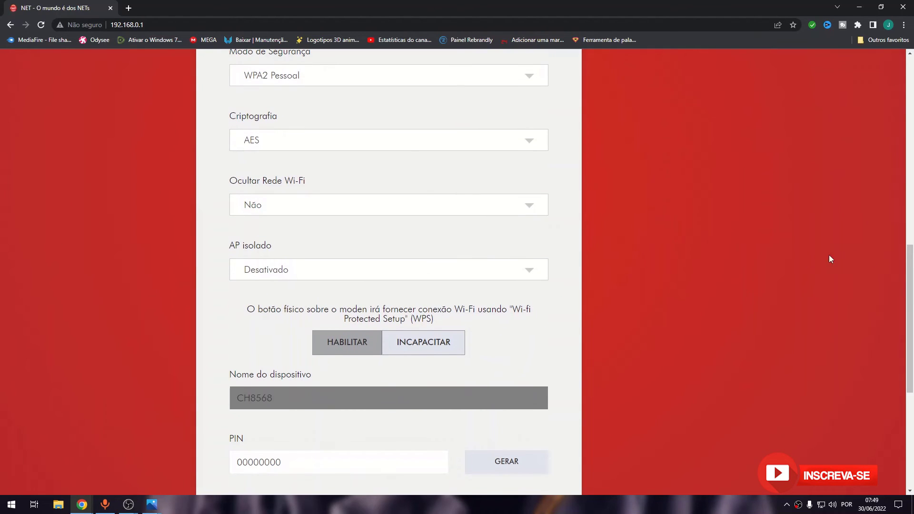
click(505, 213)
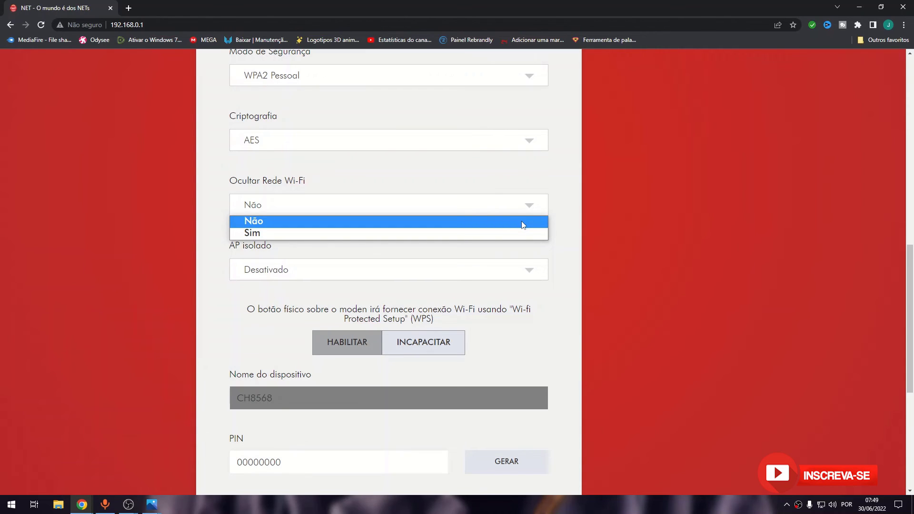
click(681, 207)
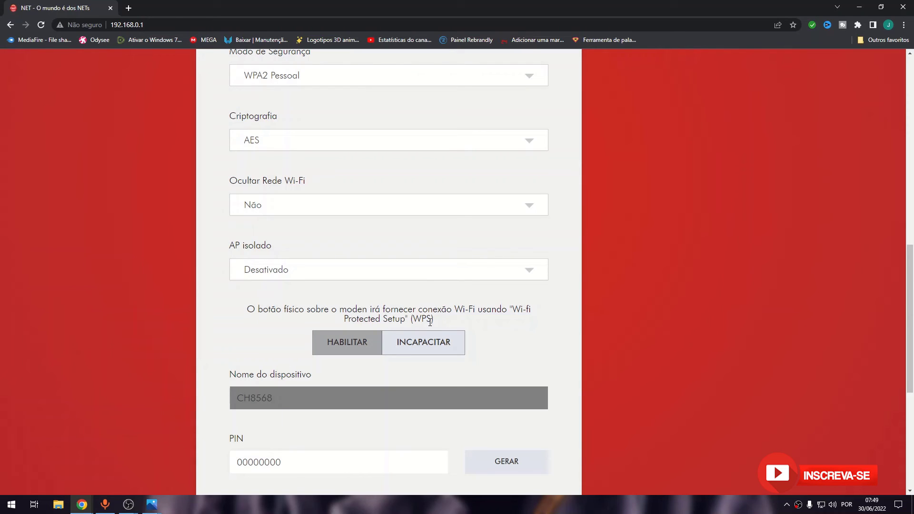
Step: Review the Rede Principal settings and enable REDE WI-FI ÚNICA for both bands
scroll(911, 287, down, 1)
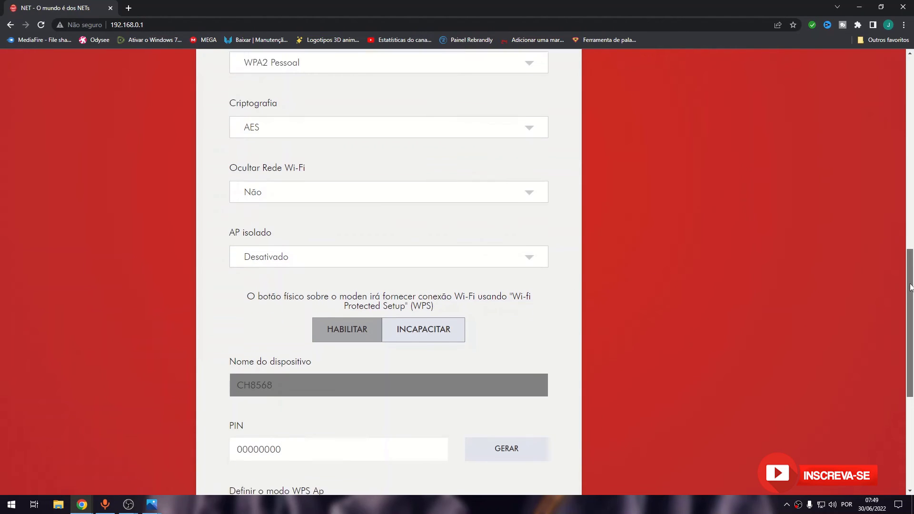
drag(911, 287, 910, 340)
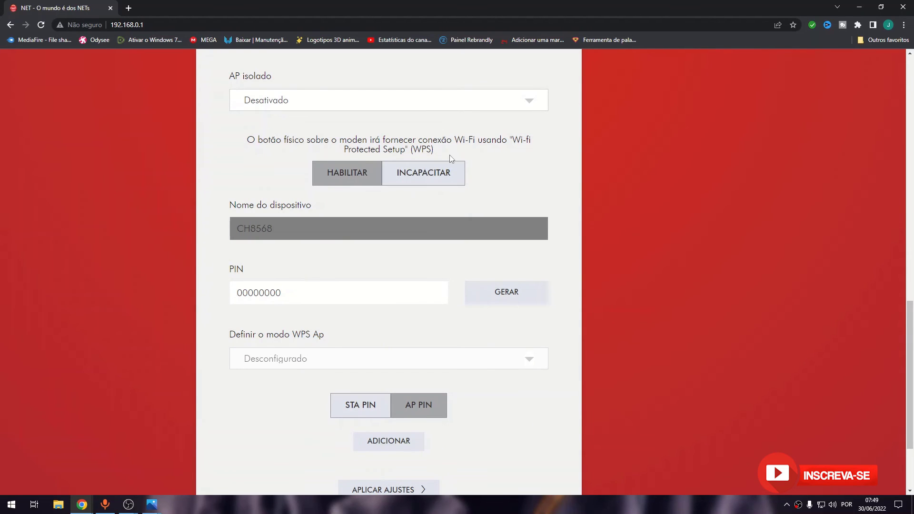
scroll(466, 218, down, 3)
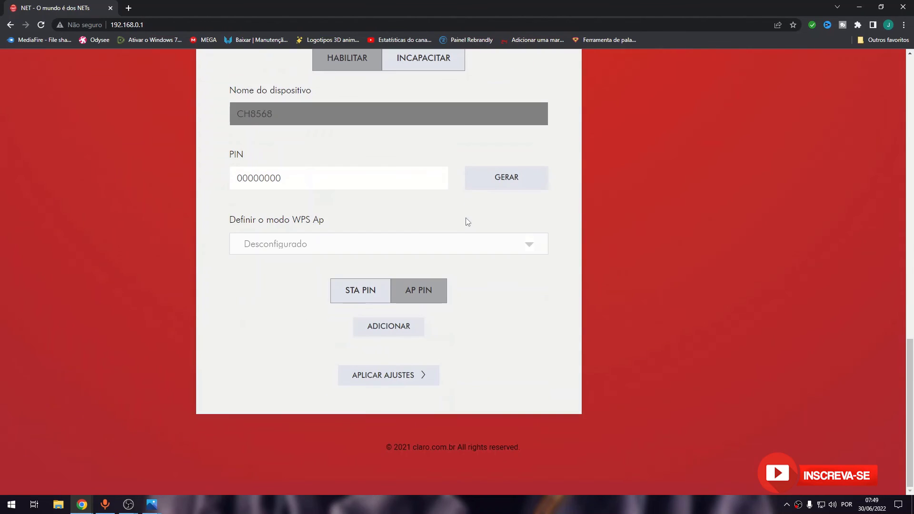
scroll(467, 221, up, 8)
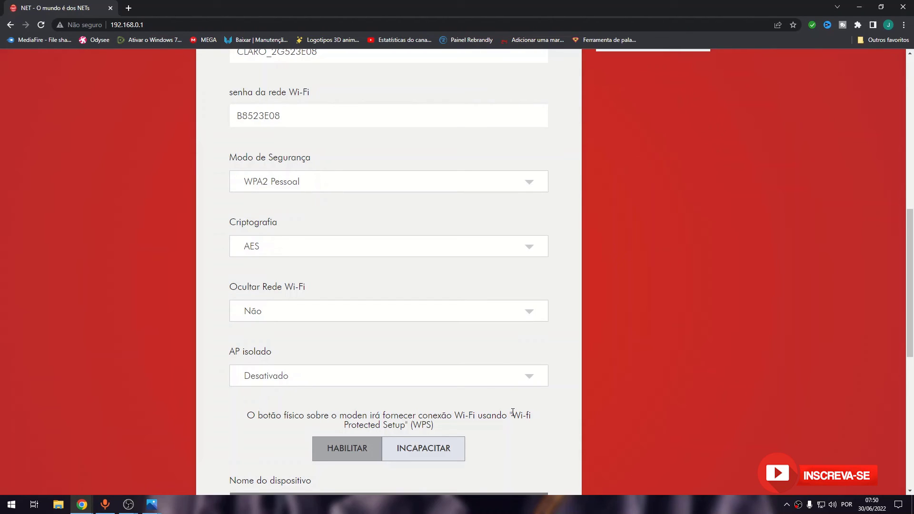
scroll(513, 410, down, 8)
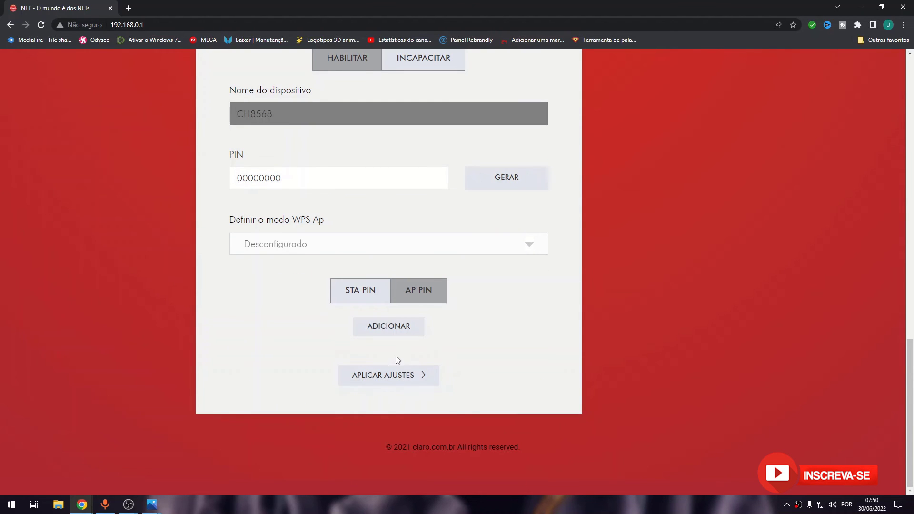
scroll(508, 343, up, 8)
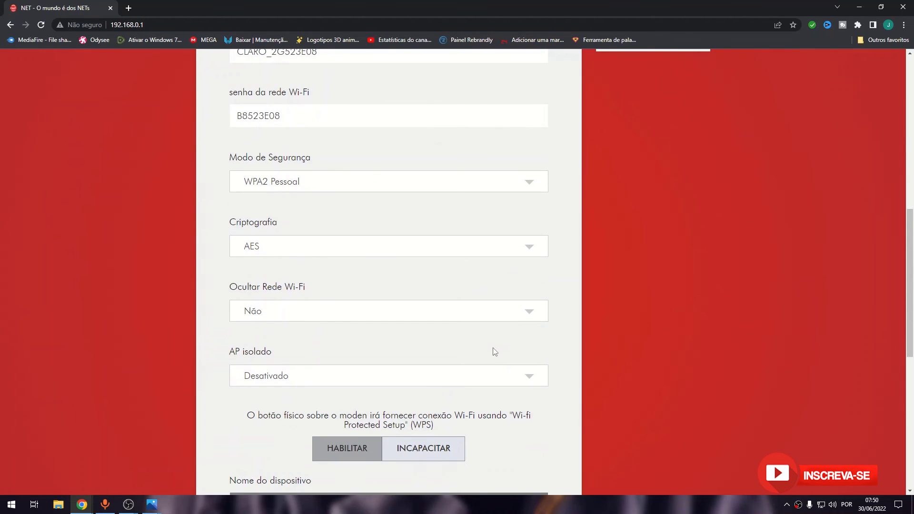
scroll(496, 352, up, 8)
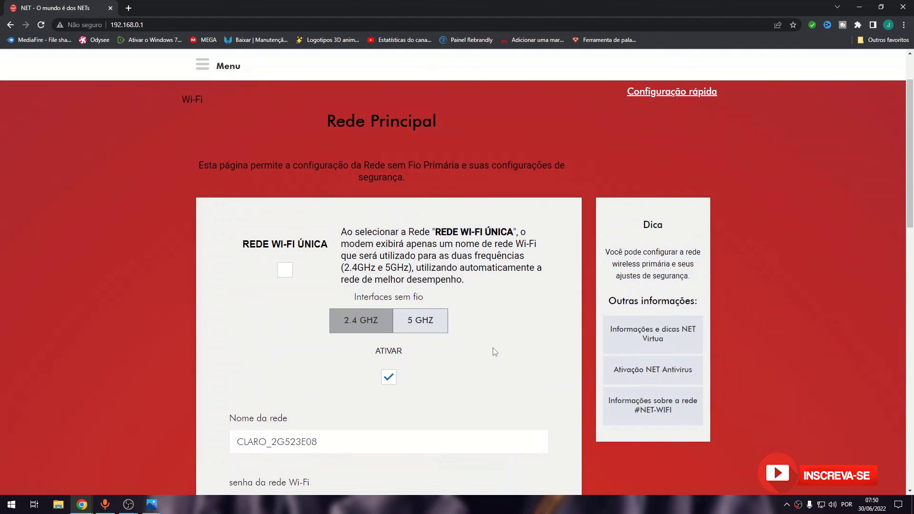
click(286, 270)
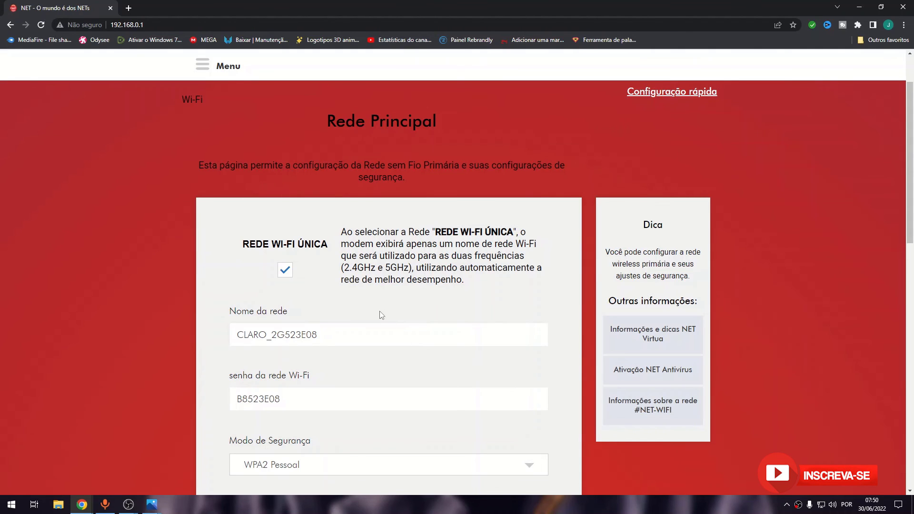
Step: Turn REDE WI-FI ÚNICA off again and view the 5 GHZ network settings
click(286, 271)
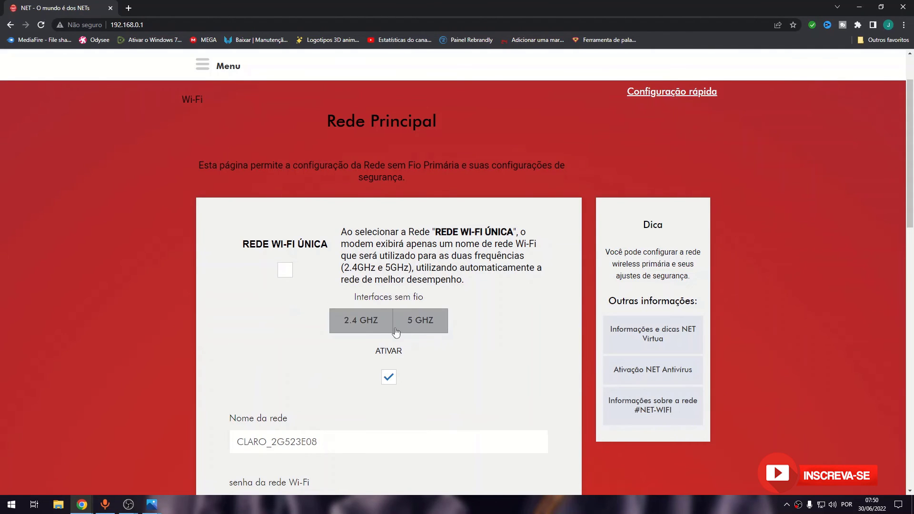
click(438, 326)
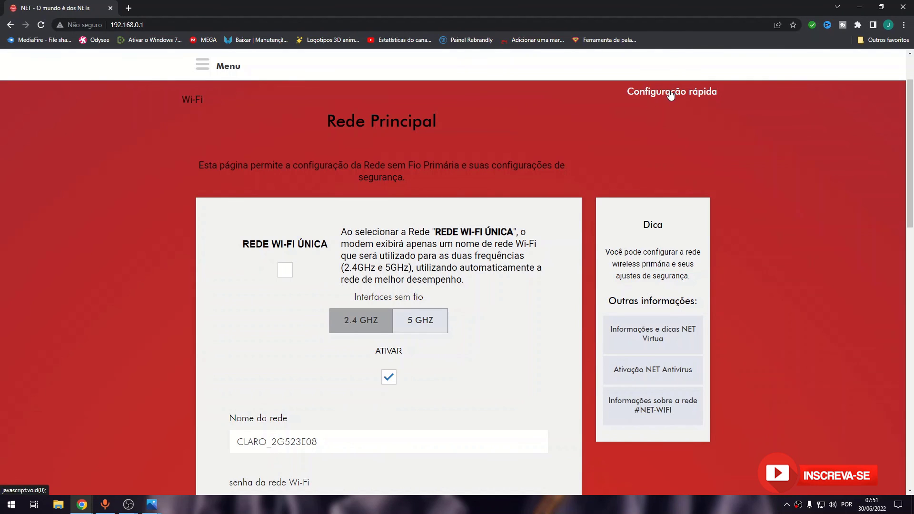
Step: Set Tipo de conexão WAN to Bridged in Configuração rápida and accept the bridge mode alert
click(205, 68)
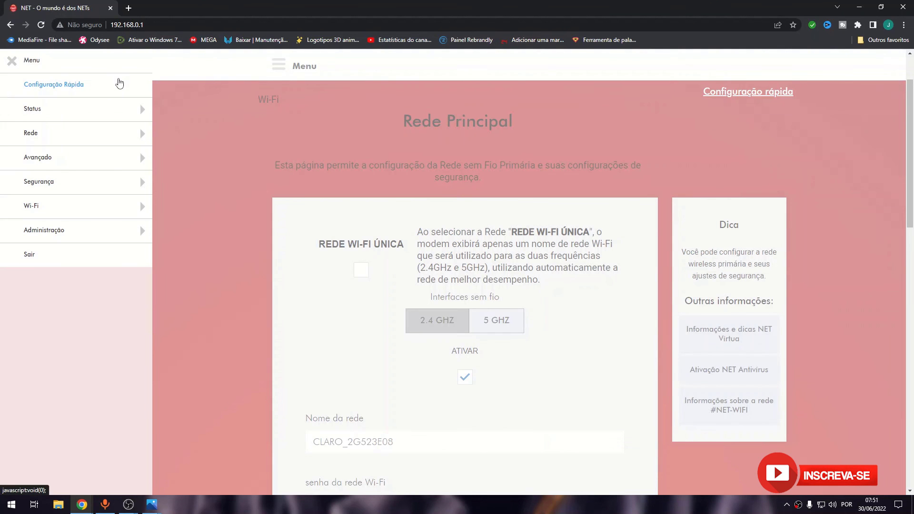
click(119, 83)
scroll(485, 247, down, 10)
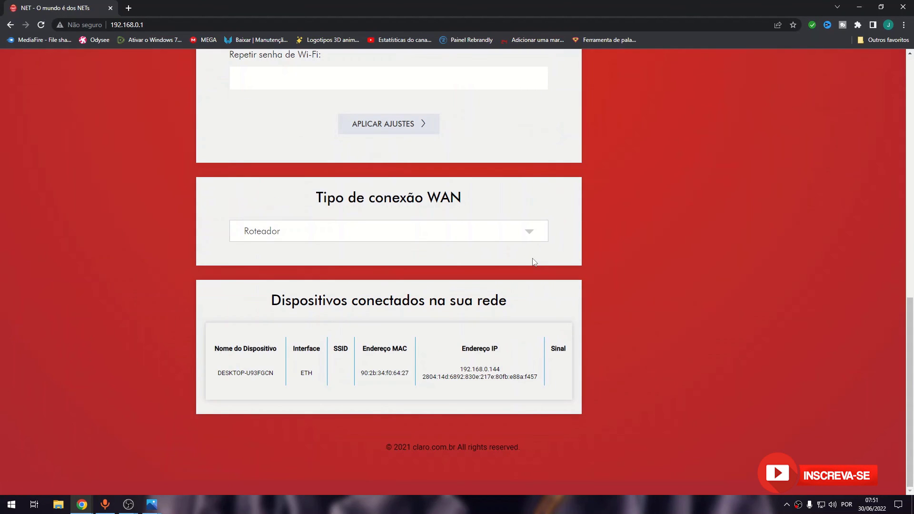
click(489, 232)
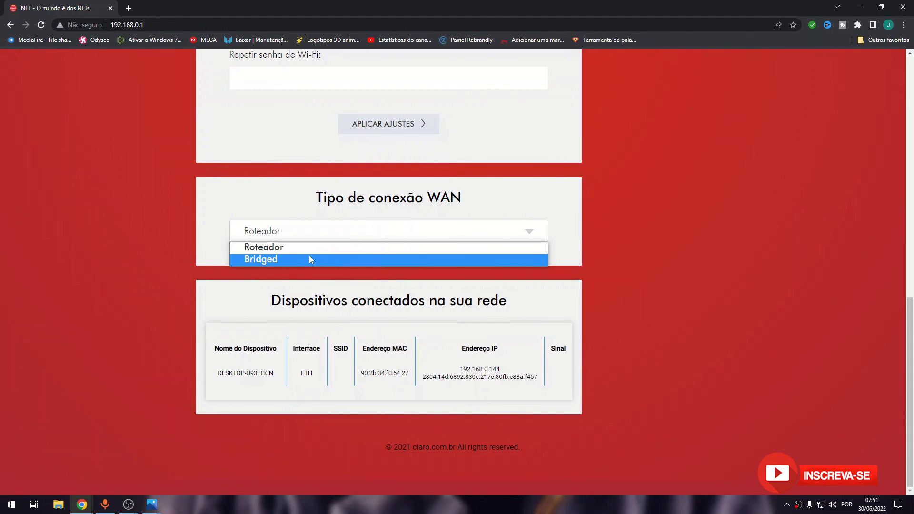
click(297, 258)
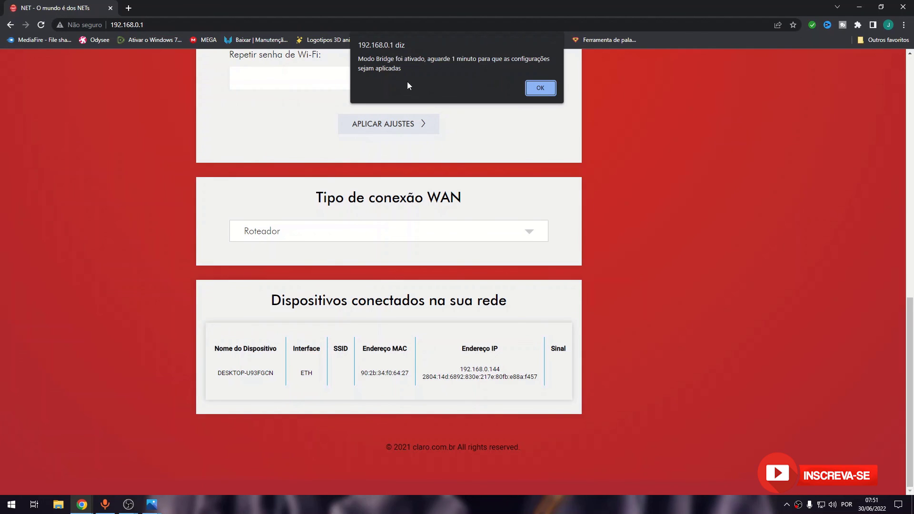
click(540, 87)
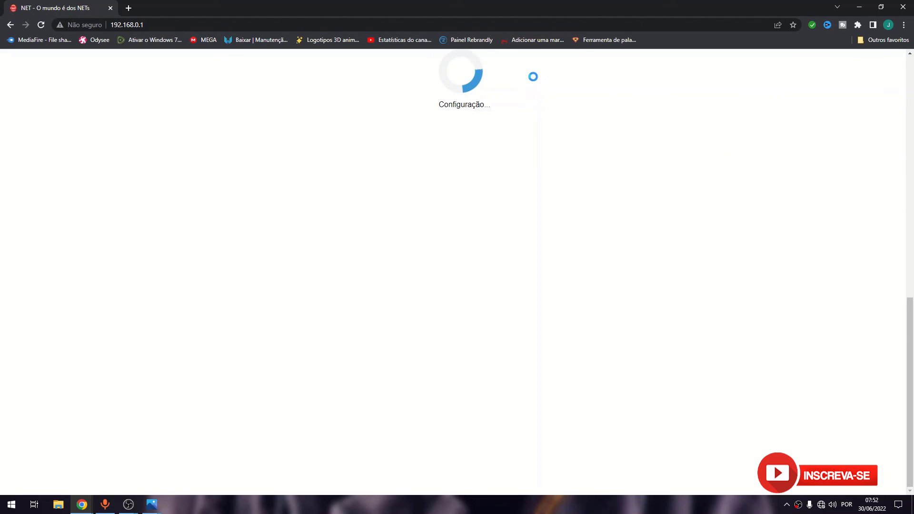
Step: Reload the router admin page at 192.168.0.1, then minimize Chrome
double_click(512, 15)
click(521, 31)
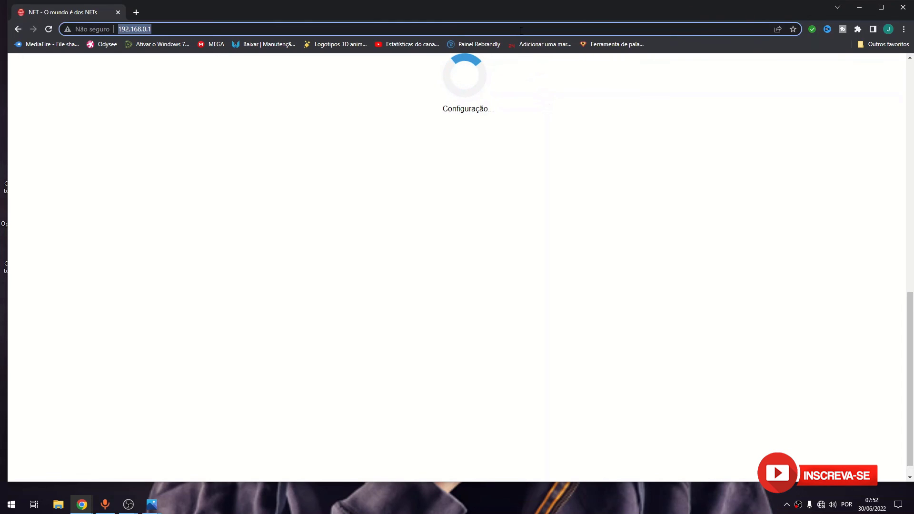
key(Return)
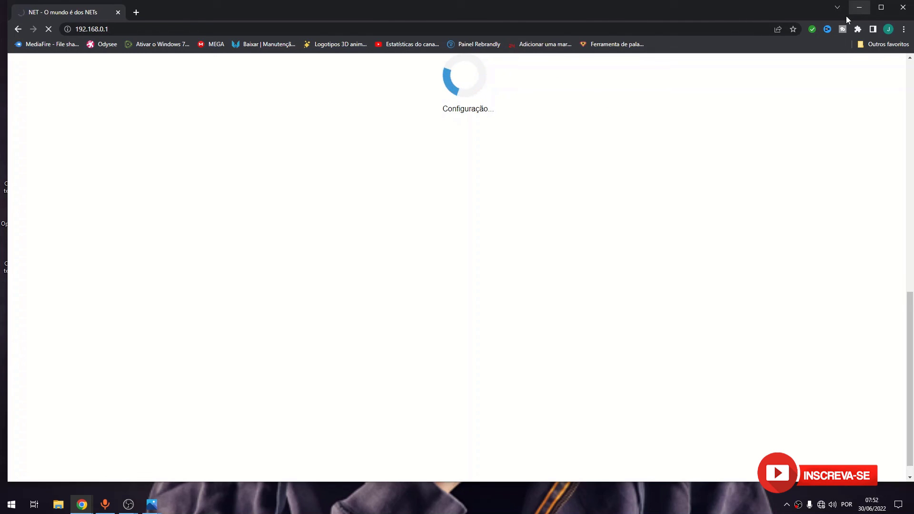
click(858, 8)
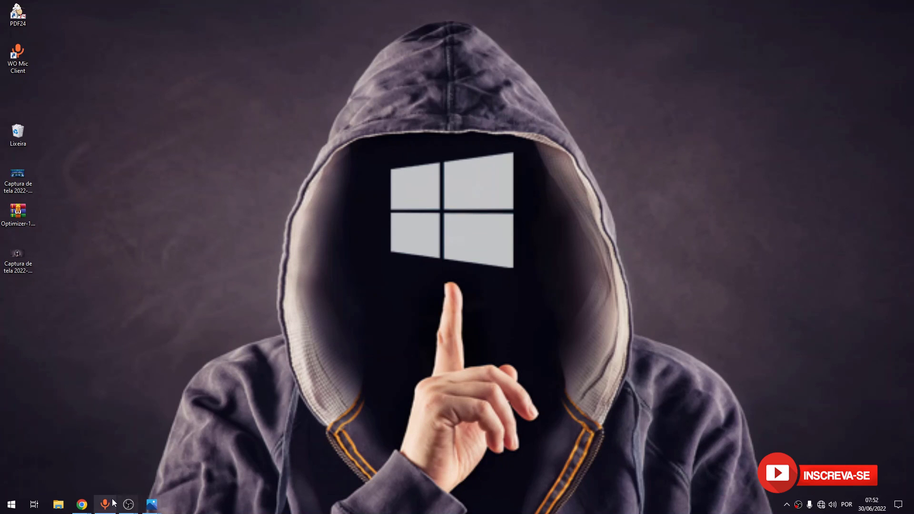
Step: Open the TC3102.png router screenshot in Photos, then bring the OBS window forward
mouse_move(152, 504)
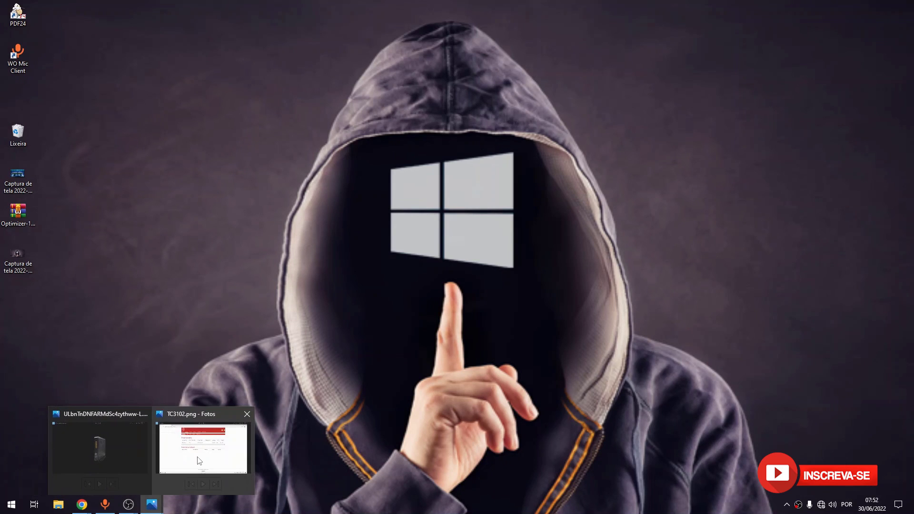
click(199, 461)
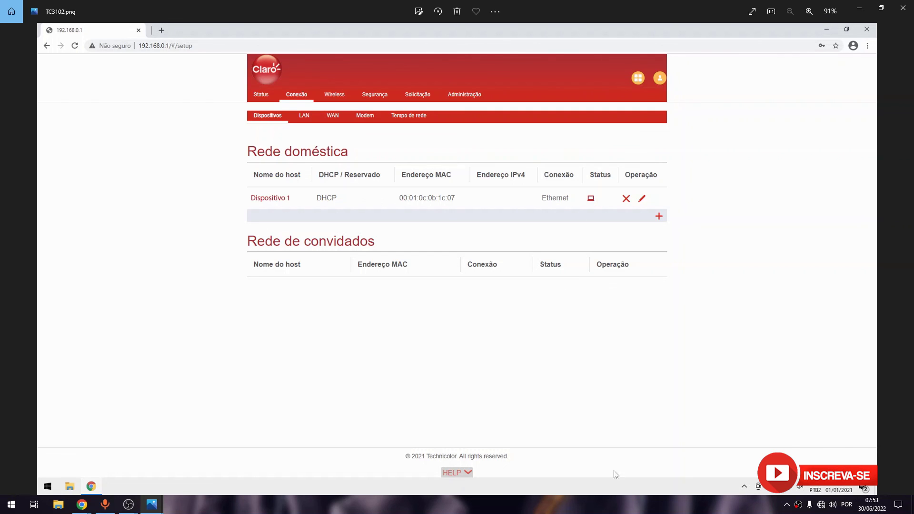
mouse_move(129, 506)
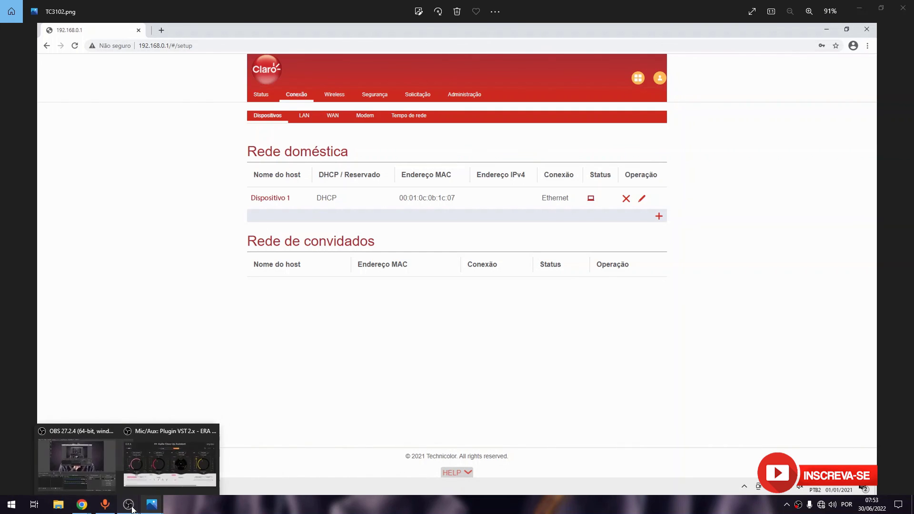
click(76, 462)
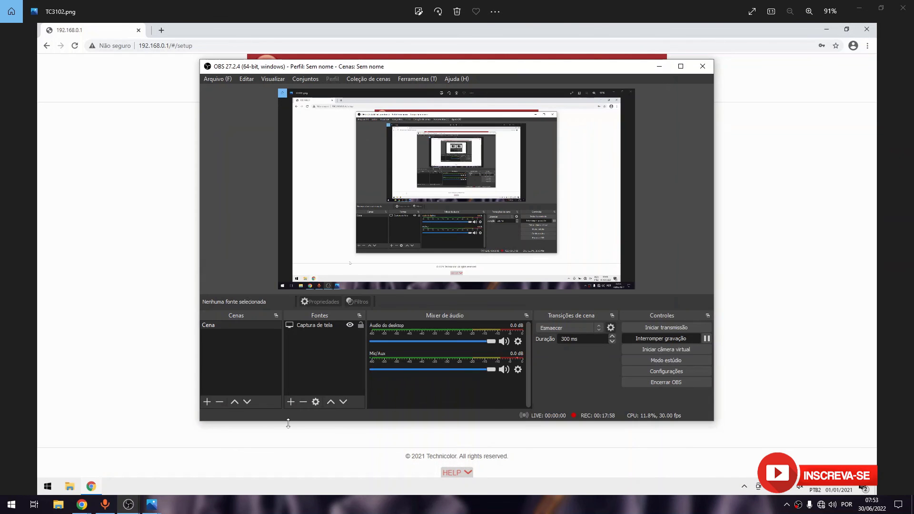